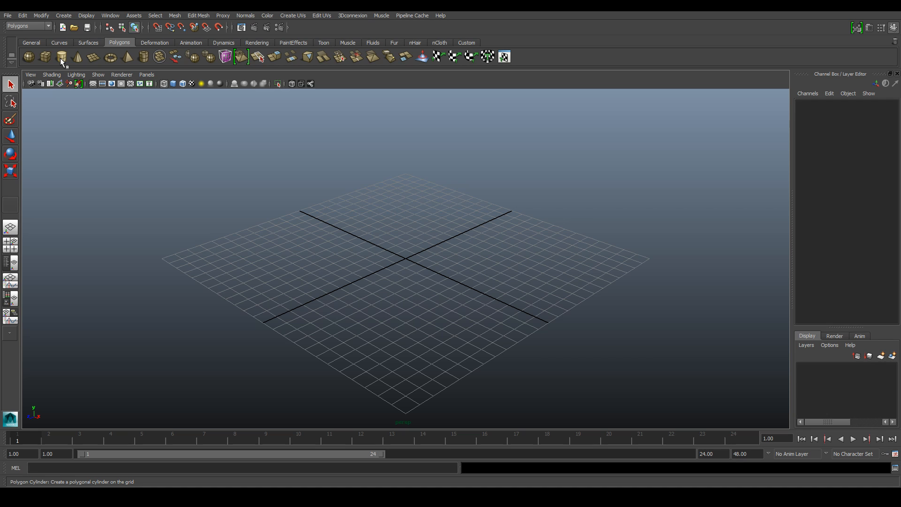
{"action": "left_click", "coordinate": [89, 42]}
{"action": "left_click", "coordinate": [120, 42]}
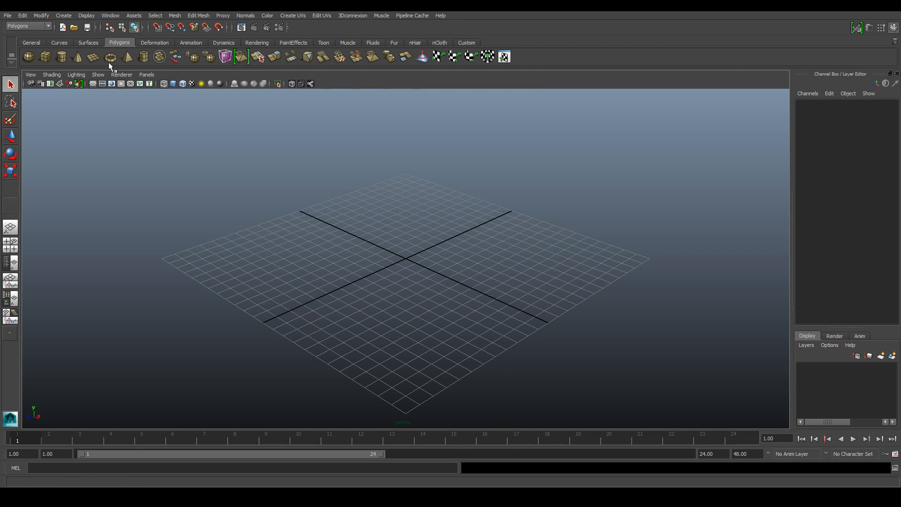
{"action": "left_click", "coordinate": [50, 56]}
{"action": "left_click_drag", "start_coordinate": [362, 256], "coordinate": [444, 204]}
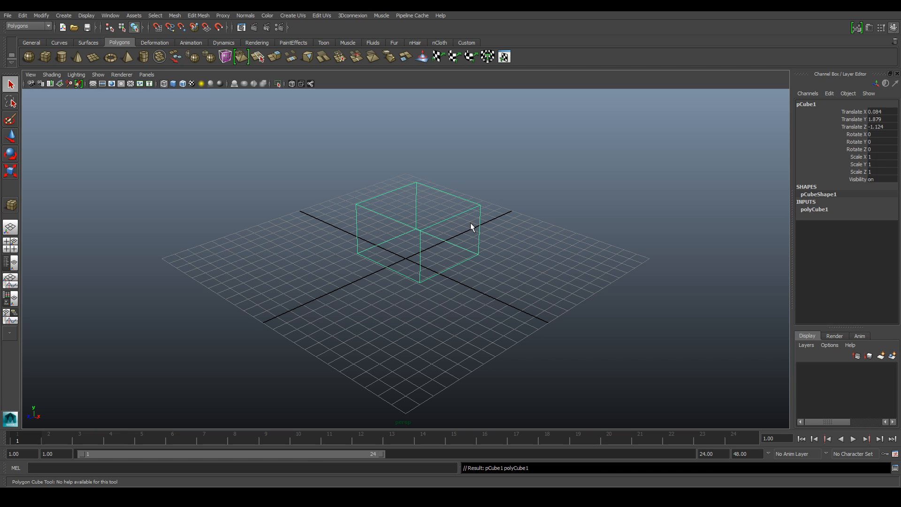
{"action": "mouse_move", "coordinate": [515, 238]}
{"action": "left_mouse_down", "text": "alt"}
{"action": "mouse_move", "coordinate": [474, 253]}
{"action": "mouse_move", "coordinate": [508, 241]}
{"action": "left_mouse_up", "text": "alt"}
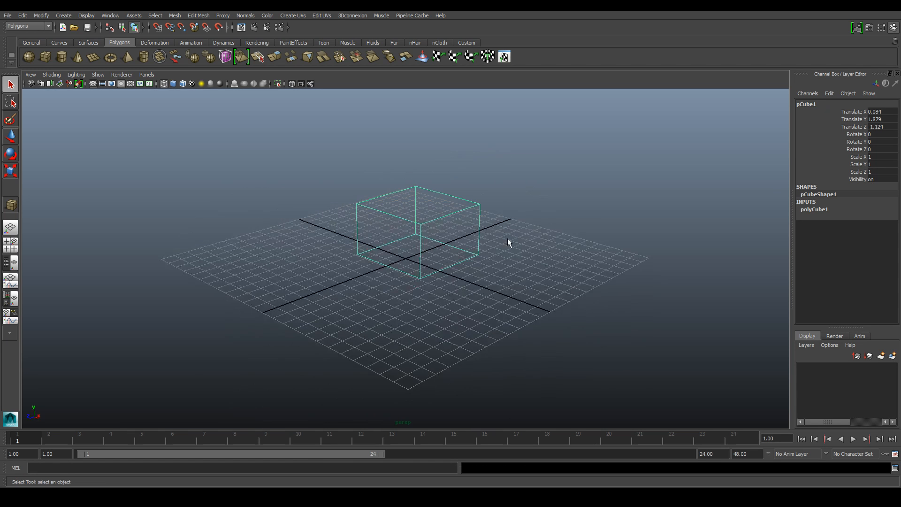
- Switch the viewport to smooth shaded display and place a default-size polygon cube at the centre of the grid
{"action": "left_click", "coordinate": [173, 84]}
{"action": "left_click_drag", "start_coordinate": [552, 238], "coordinate": [455, 239], "text": "alt"}
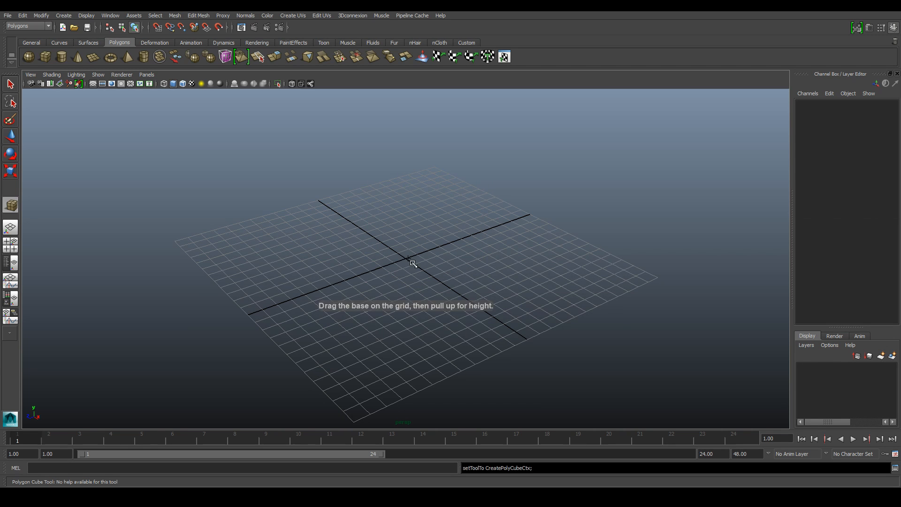
{"action": "left_click", "coordinate": [410, 259]}
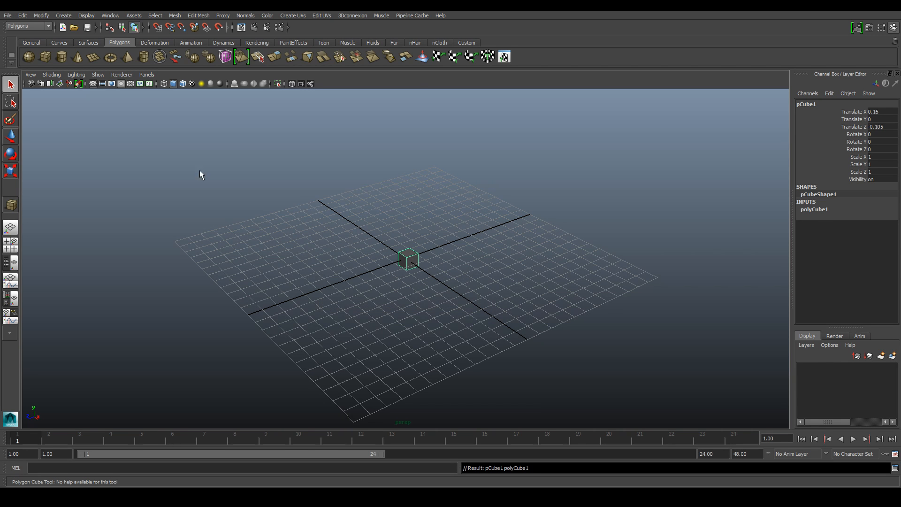
- Raise the cube to about 0.82 in Y and scale it uniformly to about 2.87
{"action": "left_click", "coordinate": [10, 136]}
{"action": "left_click_drag", "start_coordinate": [408, 236], "coordinate": [402, 263]}
{"action": "left_click", "coordinate": [11, 170]}
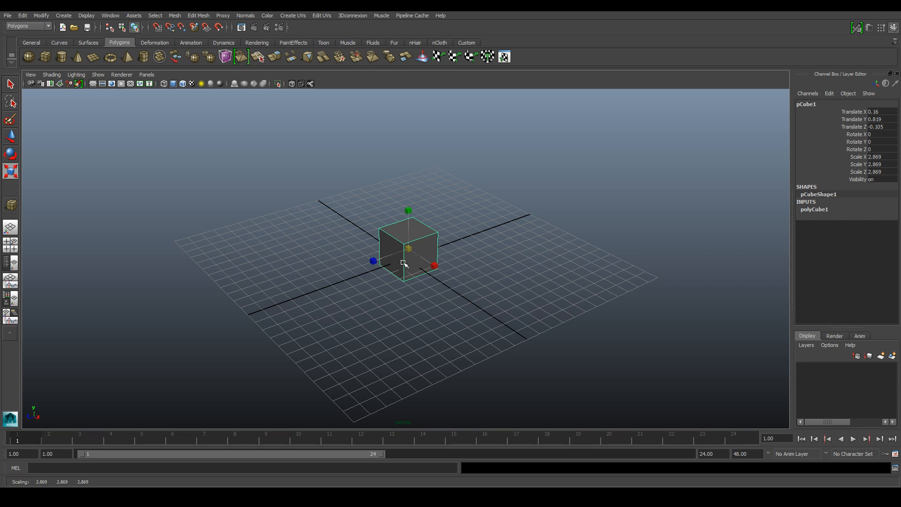
- Move the cube up to about 1.81 in Y and out to the grid's edge at about 10.15 in Z
{"action": "key", "text": "w"}
{"action": "key", "text": "w"}
{"action": "left_click", "coordinate": [409, 225]}
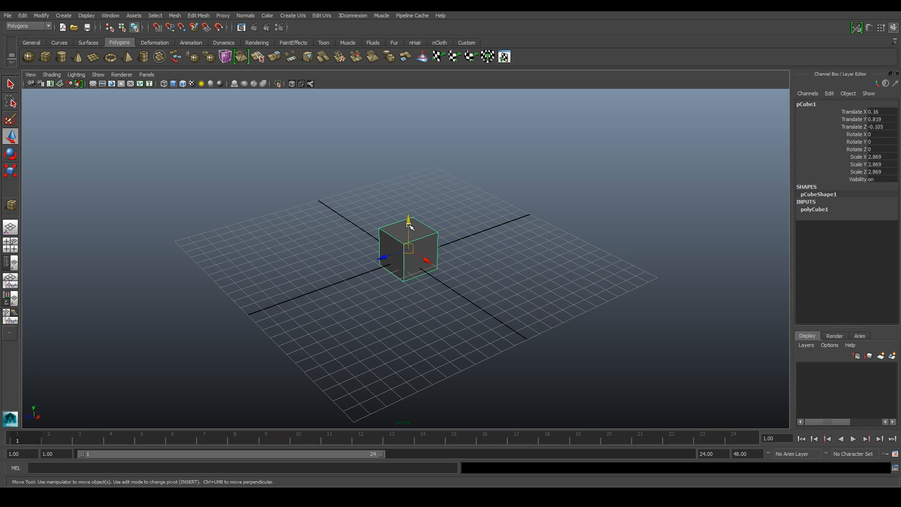
{"action": "left_click_drag", "start_coordinate": [409, 225], "coordinate": [408, 212]}
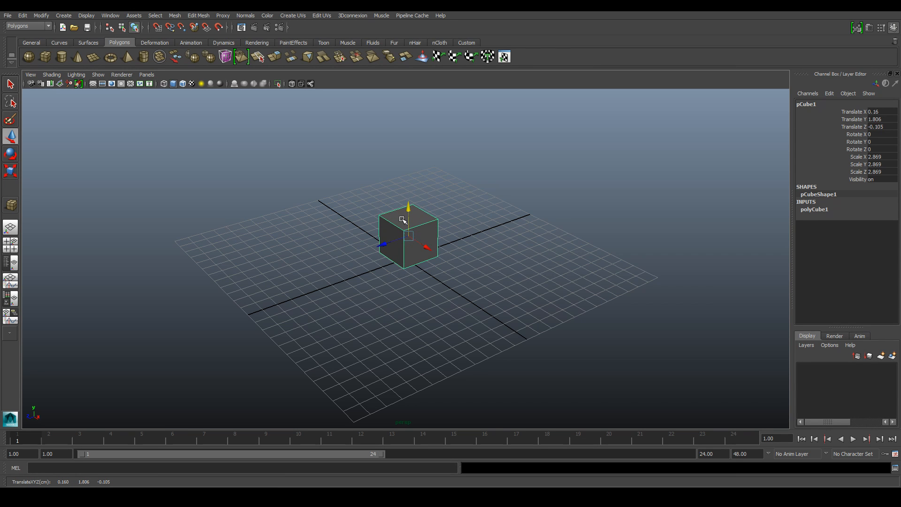
{"action": "left_click_drag", "start_coordinate": [378, 249], "coordinate": [246, 293]}
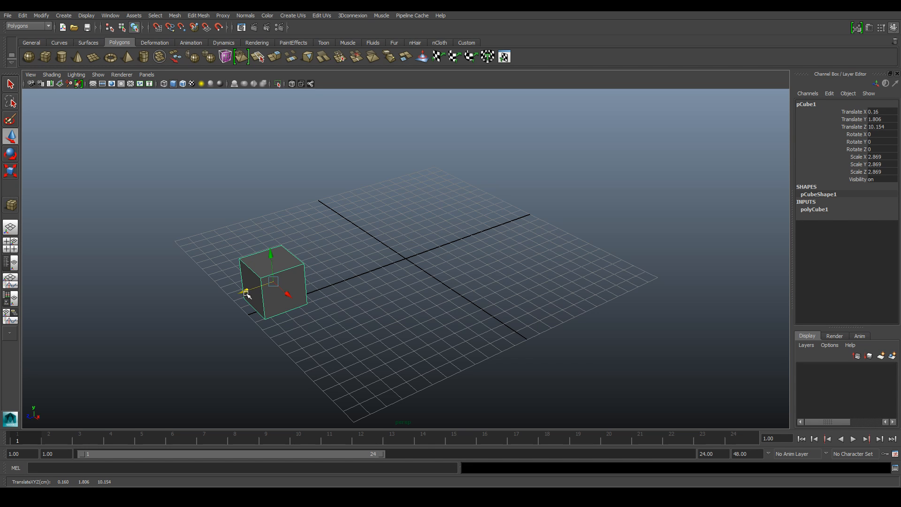
- Place a polygon cylinder at the centre of the grid and raise it to about 1.38 in Y
{"action": "left_click", "coordinate": [64, 57]}
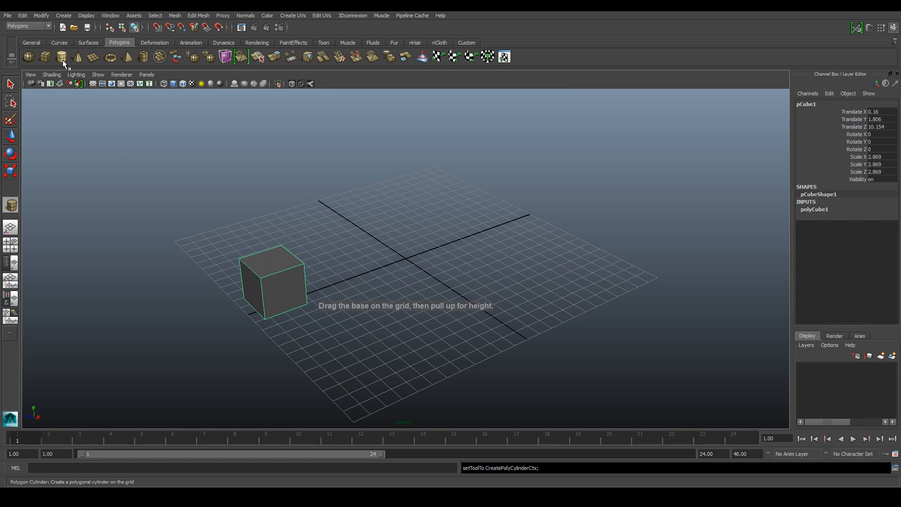
{"action": "left_click", "coordinate": [407, 263]}
{"action": "mouse_move", "coordinate": [405, 230]}
{"action": "left_mouse_down"}
{"action": "mouse_move", "coordinate": [395, 170]}
{"action": "mouse_move", "coordinate": [405, 213]}
{"action": "left_mouse_up"}
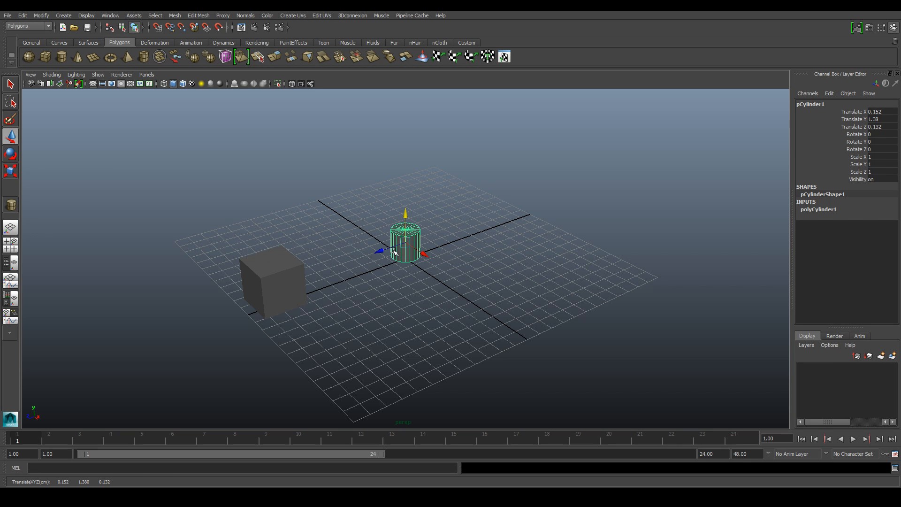
- Scale the cylinder uniformly to about 1.8 and move it beside the cube, to about 1.88 in Y and 6.35 in Z
{"action": "key", "text": "e"}
{"action": "key", "text": "r"}
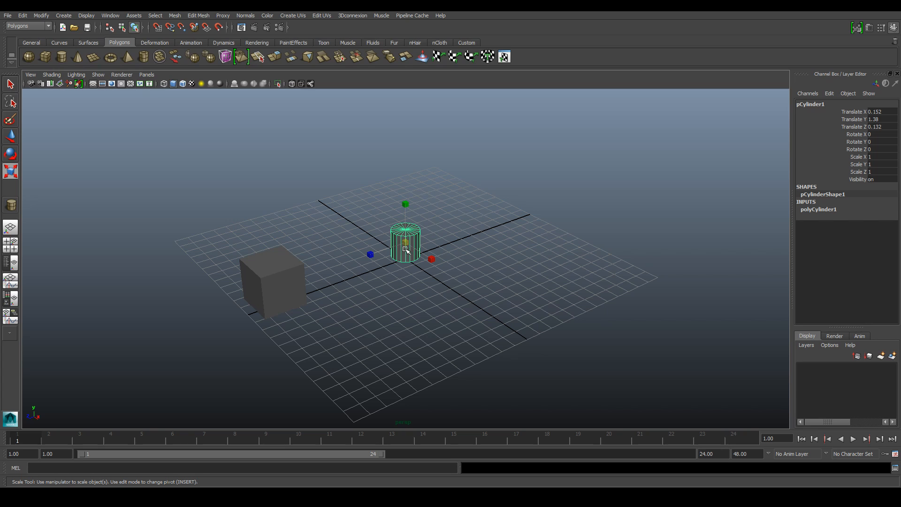
{"action": "left_click_drag", "start_coordinate": [405, 243], "coordinate": [302, 281]}
{"action": "key", "text": "w"}
{"action": "key", "text": "r"}
{"action": "key", "text": "w"}
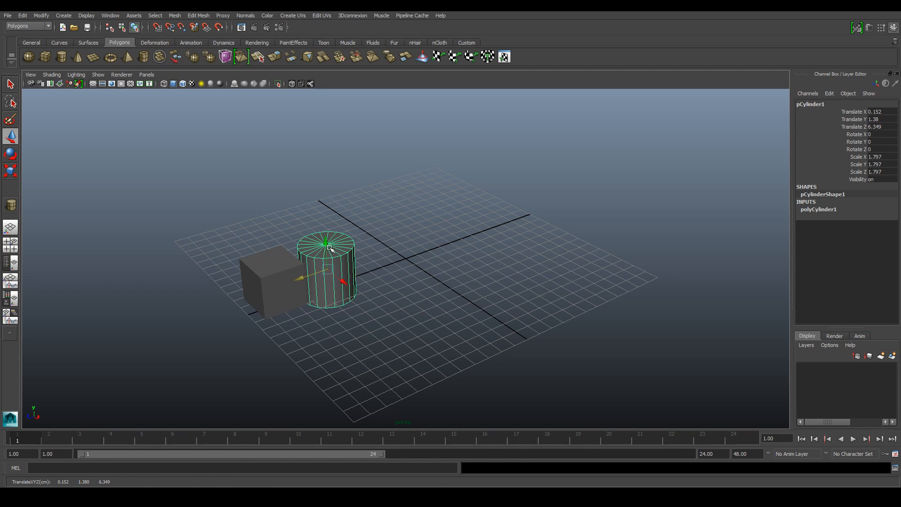
{"action": "left_click_drag", "start_coordinate": [328, 248], "coordinate": [328, 240]}
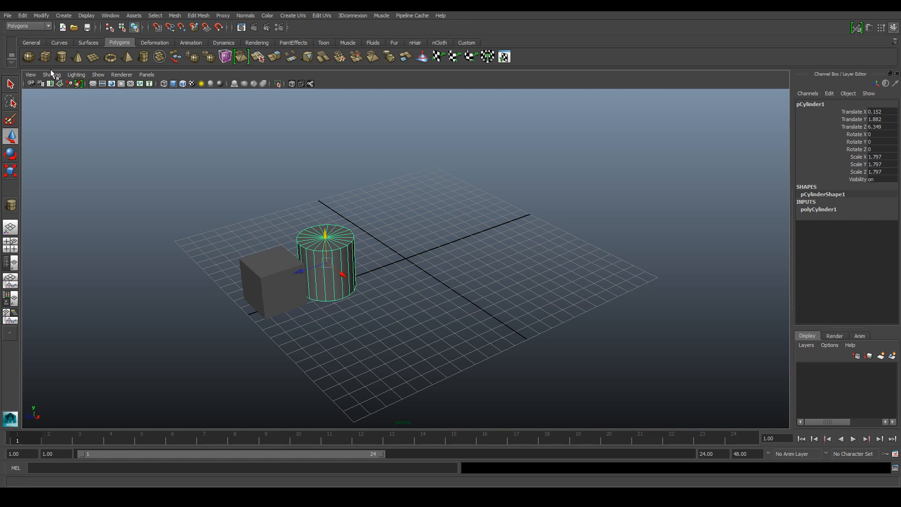
- Create a polygon sphere scaled uniformly to about 1.51 and place it beside the cylinder at about Y 1.31 and Z 3.04
{"action": "left_click", "coordinate": [28, 55]}
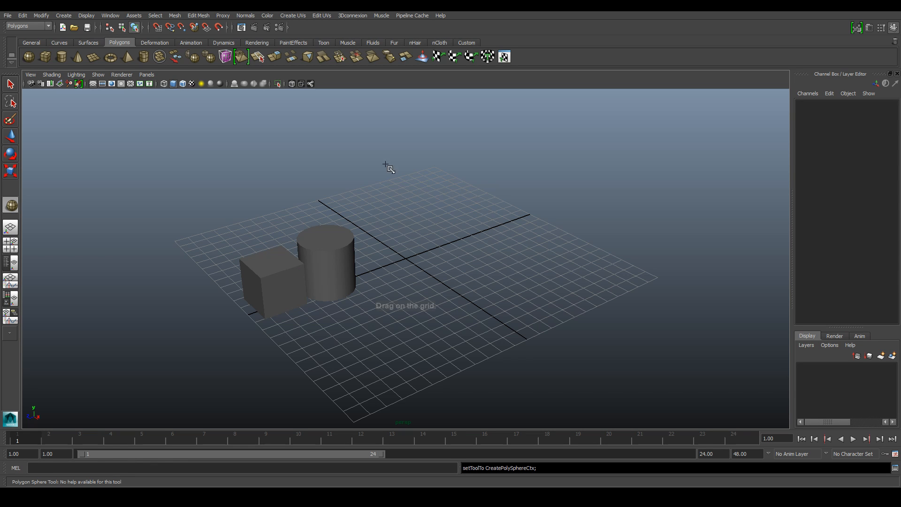
{"action": "left_click", "coordinate": [409, 261]}
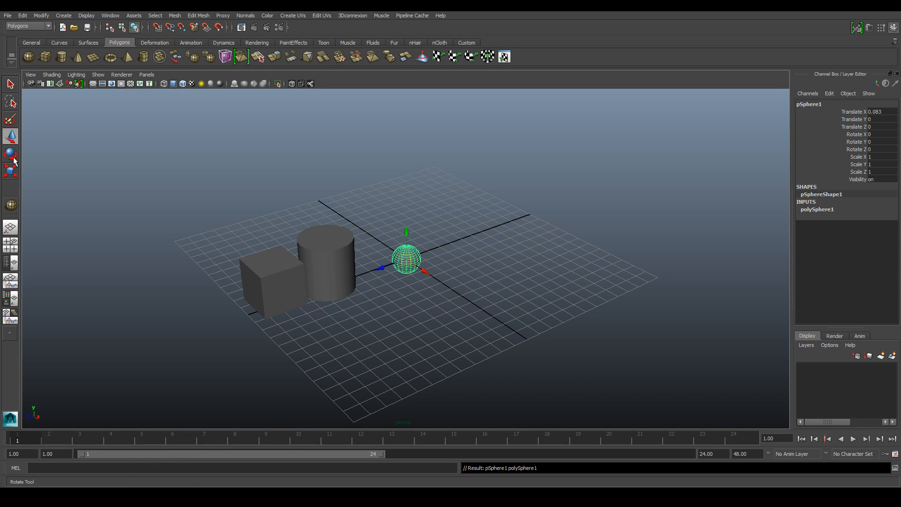
{"action": "left_click", "coordinate": [11, 172]}
{"action": "left_click_drag", "start_coordinate": [406, 262], "coordinate": [407, 214]}
{"action": "key", "text": "w"}
{"action": "left_click_drag", "start_coordinate": [381, 249], "coordinate": [342, 262]}
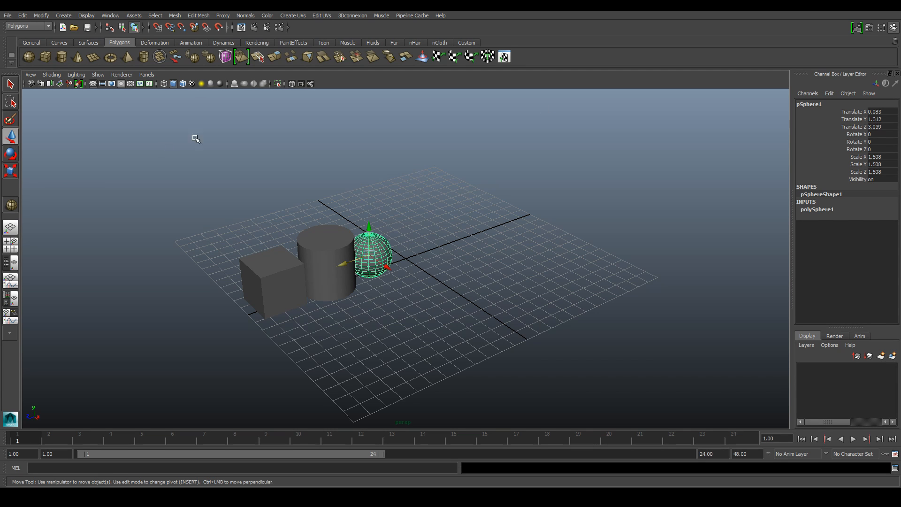
- Place a polygon pyramid at the centre of the grid and raise it to about 1.97 in Y
{"action": "left_click", "coordinate": [127, 63]}
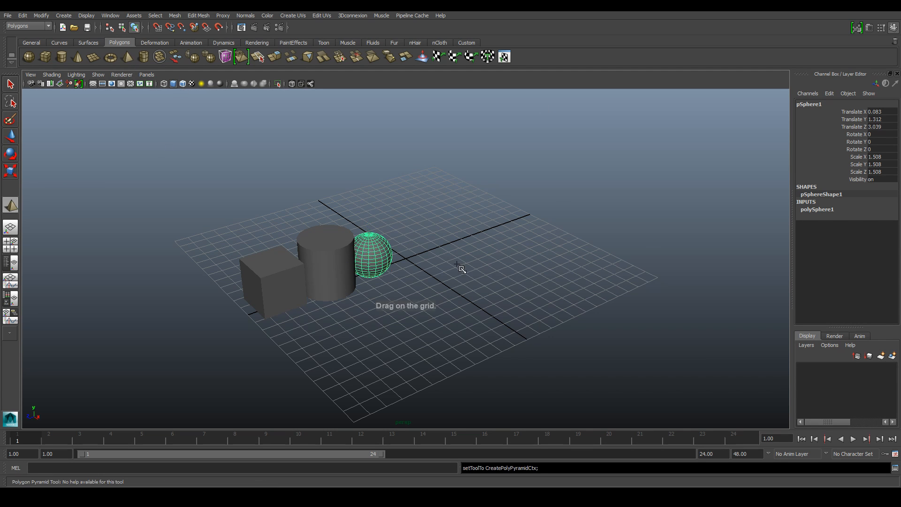
{"action": "left_click", "coordinate": [407, 261]}
{"action": "left_click_drag", "start_coordinate": [408, 231], "coordinate": [407, 206]}
- Scale the pyramid to about 2.99 in X and Z and 5.62 in Y, and raise it to about 2.31 in Y
{"action": "key", "text": "e"}
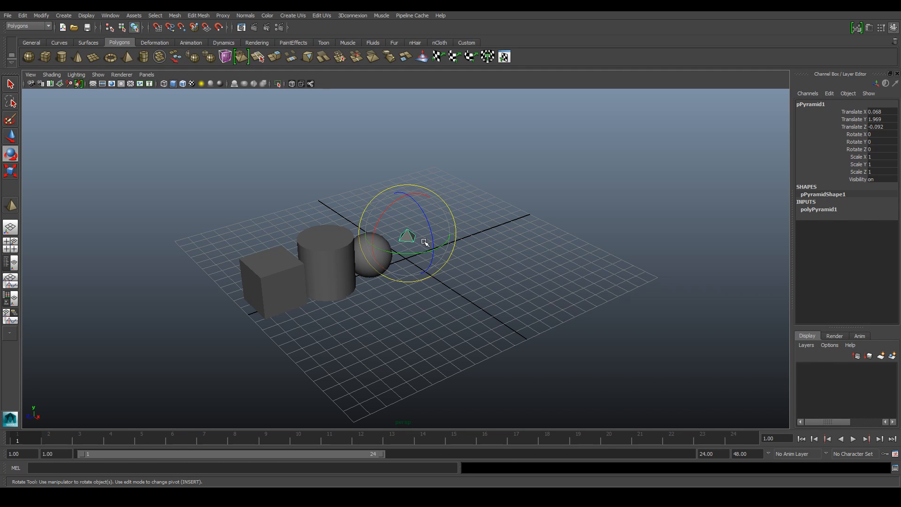
{"action": "key", "text": "r"}
{"action": "left_click_drag", "start_coordinate": [408, 234], "coordinate": [428, 229]}
{"action": "left_click_drag", "start_coordinate": [408, 194], "coordinate": [408, 157]}
{"action": "key", "text": "w"}
{"action": "left_click_drag", "start_coordinate": [408, 204], "coordinate": [407, 199]}
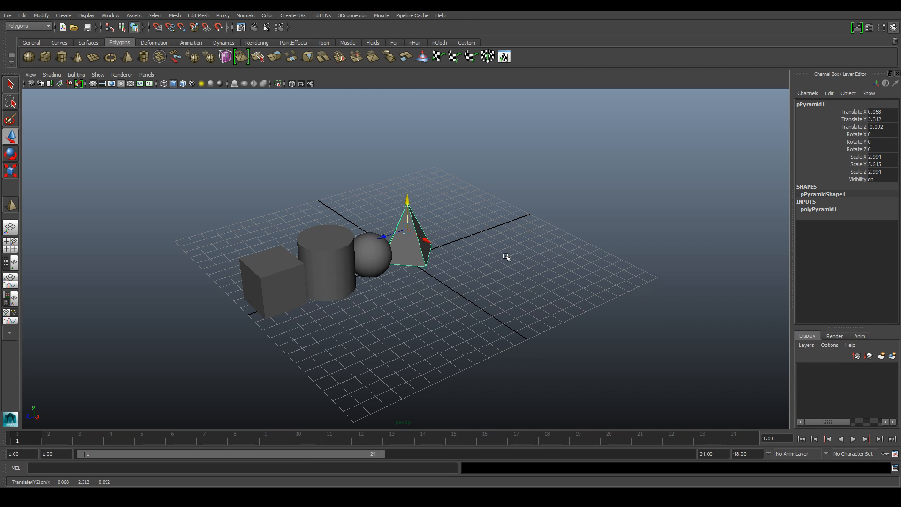
- Examine the row of cube, cylinder, sphere and pyramid from several sides, both close up and from farther away
{"action": "key", "text": "alt"}
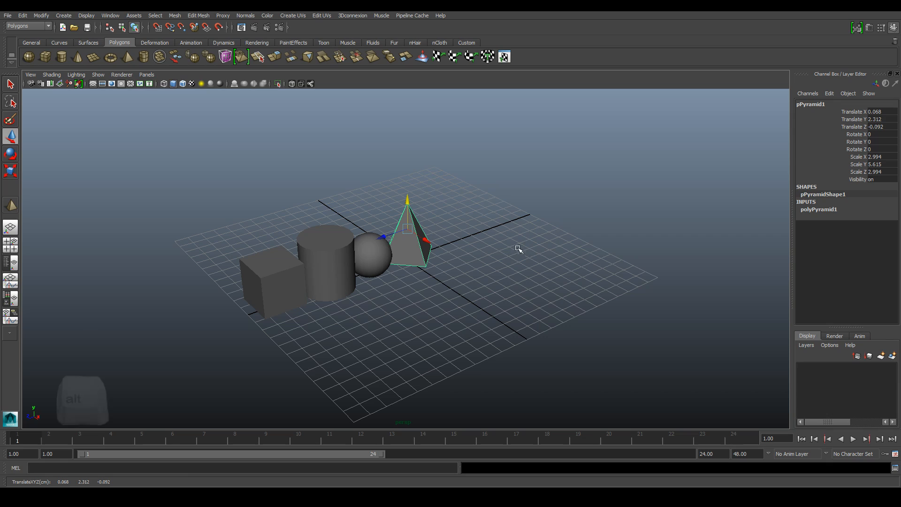
{"action": "left_click_drag", "start_coordinate": [553, 213], "coordinate": [517, 205], "text": "alt"}
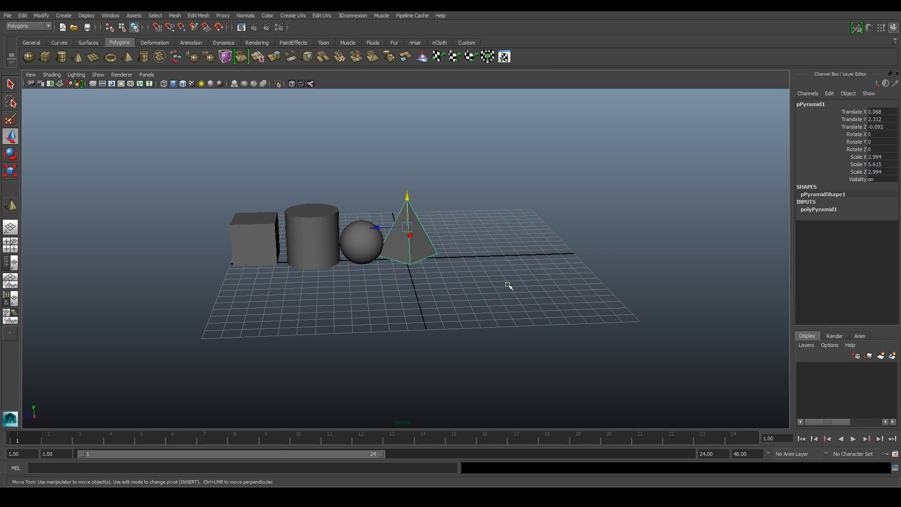
{"action": "scroll", "coordinate": [454, 253], "scroll_direction": "up", "scroll_amount": 6}
{"action": "scroll", "coordinate": [454, 254], "scroll_direction": "down", "scroll_amount": 6}
{"action": "scroll", "coordinate": [454, 254], "scroll_direction": "up", "scroll_amount": 4}
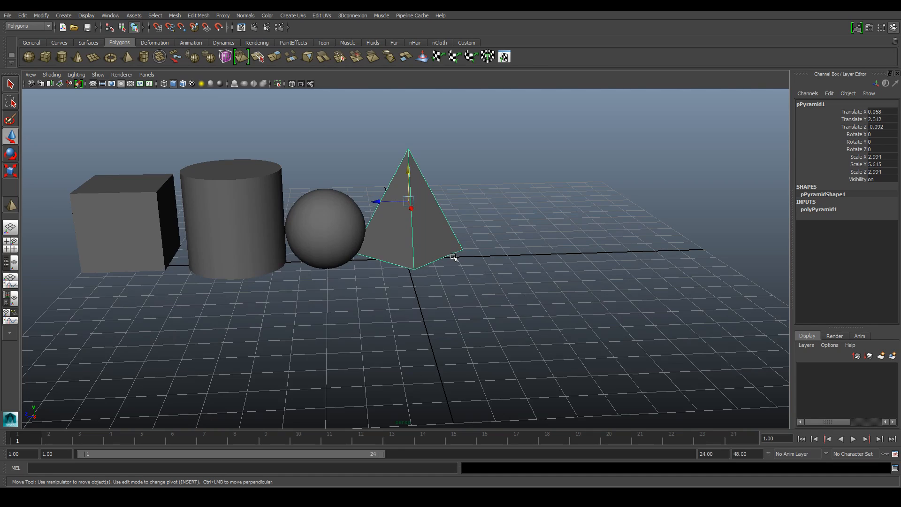
{"action": "scroll", "coordinate": [453, 257], "scroll_direction": "down", "scroll_amount": 5}
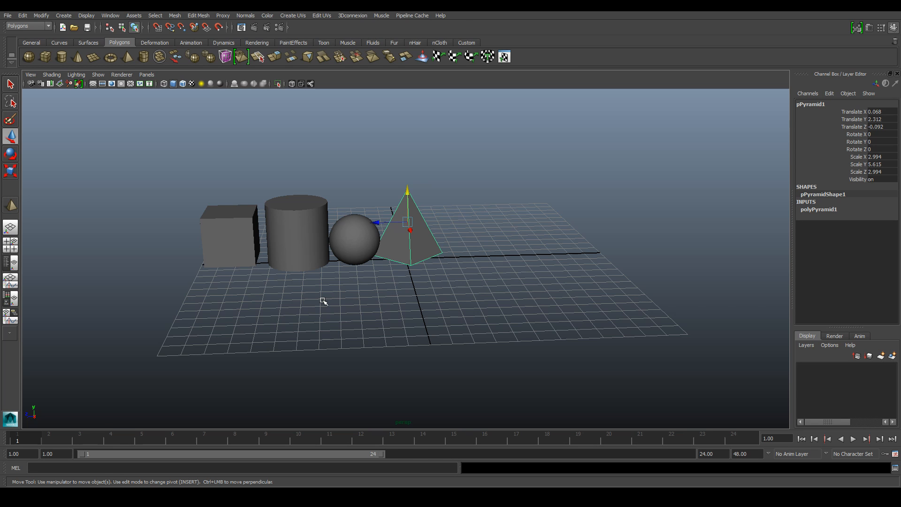
{"action": "middle_click_drag", "start_coordinate": [322, 297], "coordinate": [407, 312], "text": "alt"}
{"action": "middle_click_drag", "start_coordinate": [283, 310], "coordinate": [390, 320], "text": "alt"}
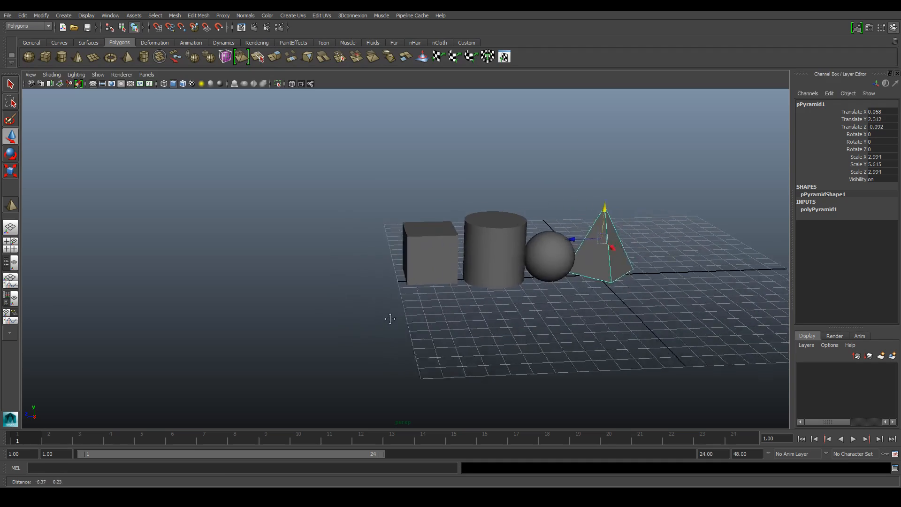
{"action": "left_click_drag", "start_coordinate": [526, 318], "coordinate": [618, 314], "text": "alt"}
{"action": "left_click_drag", "start_coordinate": [603, 301], "coordinate": [577, 304], "text": "alt"}
{"action": "middle_click_drag", "start_coordinate": [578, 304], "coordinate": [417, 331], "text": "alt"}
{"action": "left_click_drag", "start_coordinate": [417, 331], "coordinate": [379, 297], "text": "alt"}
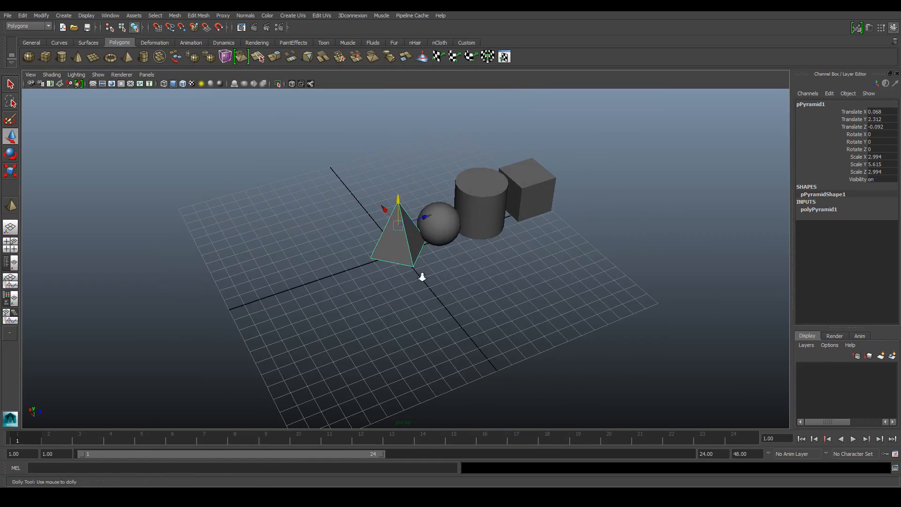
{"action": "right_click_drag", "start_coordinate": [423, 277], "coordinate": [386, 282], "text": "alt"}
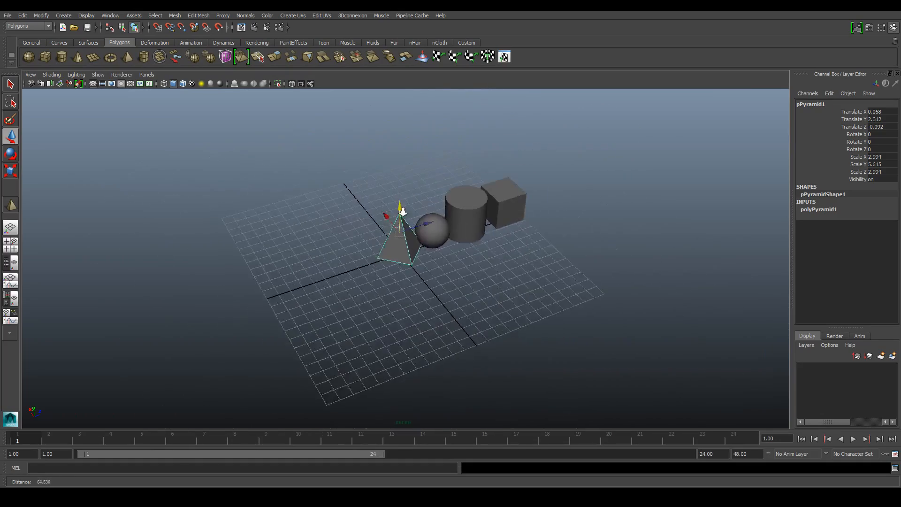
{"action": "left_click_drag", "start_coordinate": [387, 281], "coordinate": [466, 271], "text": "alt"}
{"action": "middle_click_drag", "start_coordinate": [465, 272], "coordinate": [439, 305], "text": "alt"}
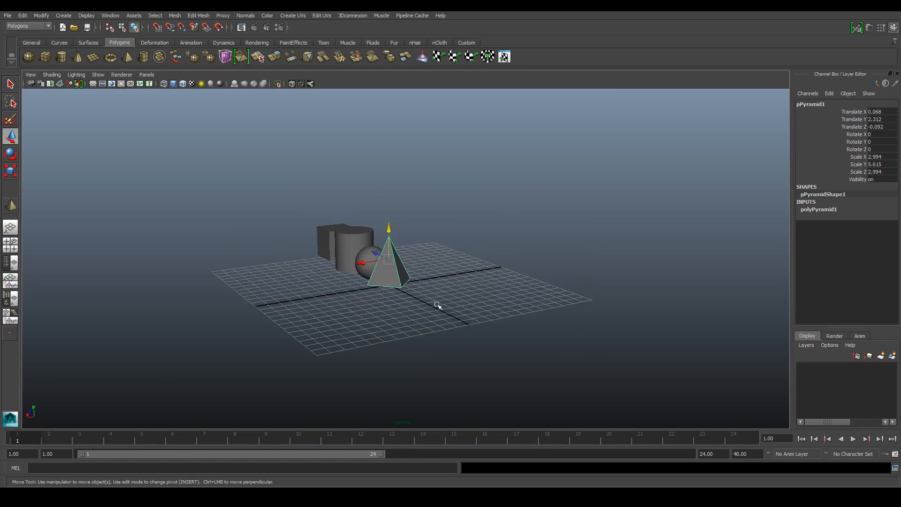
{"action": "scroll", "coordinate": [433, 302], "scroll_direction": "up", "scroll_amount": 7}
{"action": "left_click_drag", "start_coordinate": [426, 237], "coordinate": [322, 270], "text": "alt"}
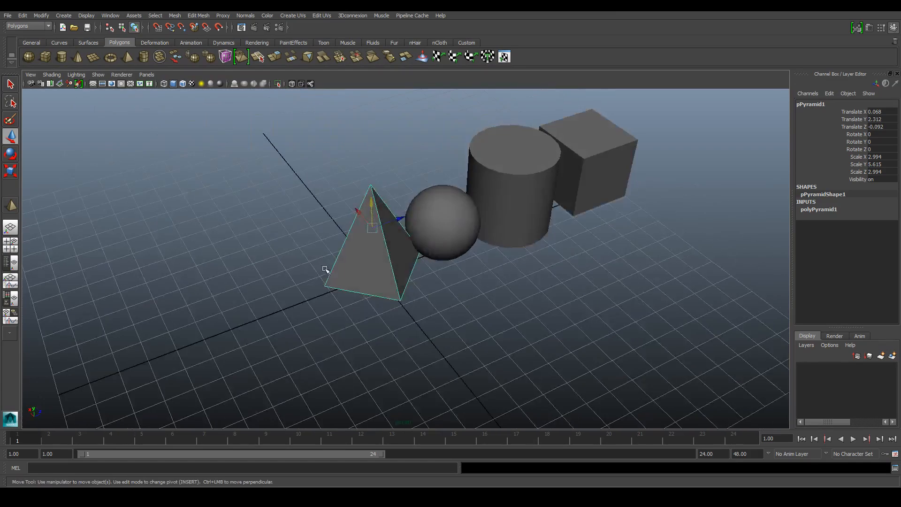
{"action": "scroll", "coordinate": [417, 275], "scroll_direction": "down", "scroll_amount": 5}
{"action": "left_click_drag", "start_coordinate": [474, 323], "coordinate": [439, 300], "text": "alt"}
{"action": "left_click_drag", "start_coordinate": [342, 308], "coordinate": [540, 306], "text": "alt"}
- Select the cube and open the attributes of its assigned lambert1 material
{"action": "left_click", "coordinate": [273, 265]}
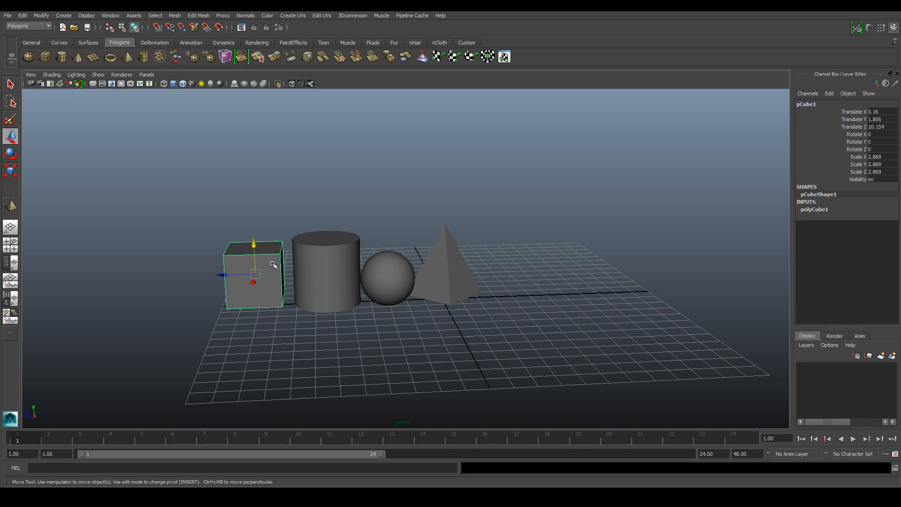
{"action": "right_click", "coordinate": [273, 264]}
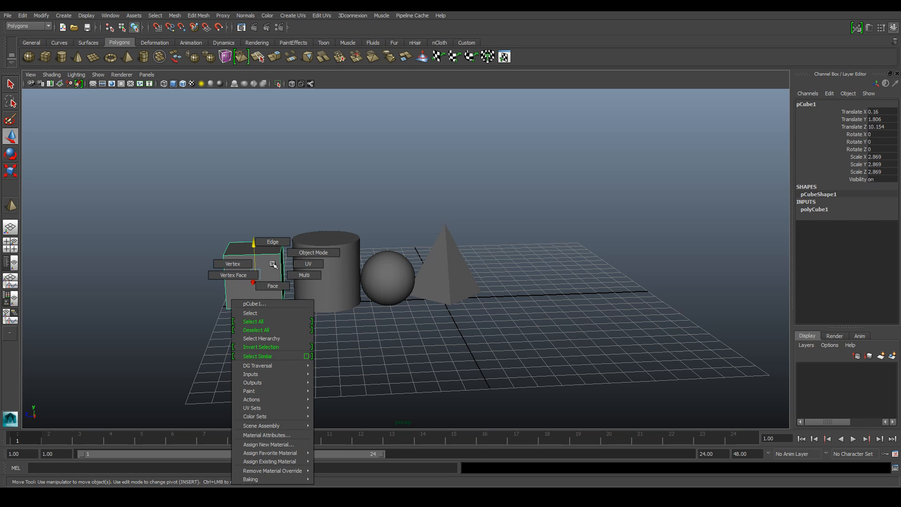
{"action": "left_click", "coordinate": [272, 265]}
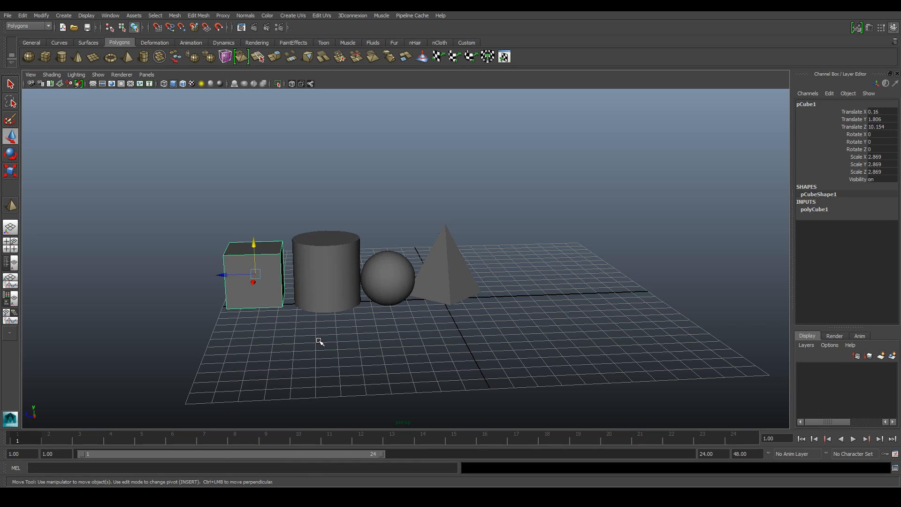
{"action": "right_click", "coordinate": [275, 293]}
{"action": "right_click_drag", "start_coordinate": [274, 294], "coordinate": [291, 454]}
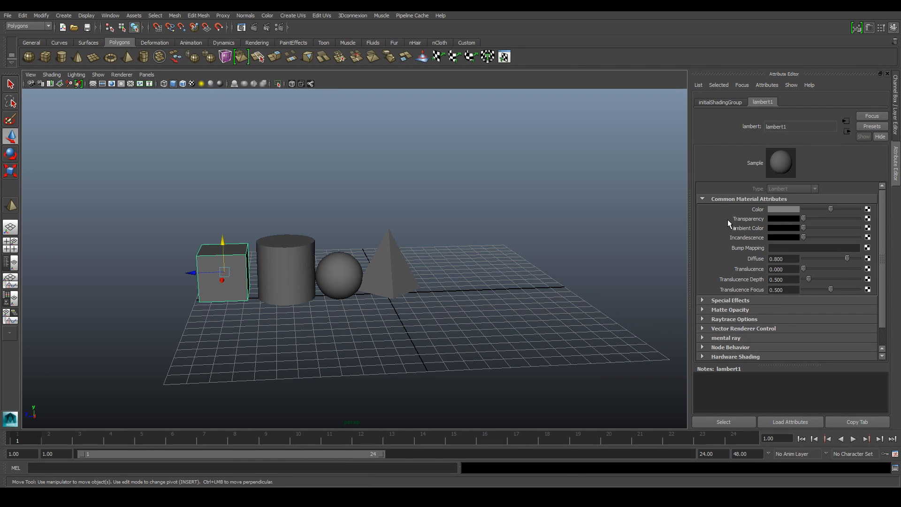
{"action": "right_click", "coordinate": [237, 271]}
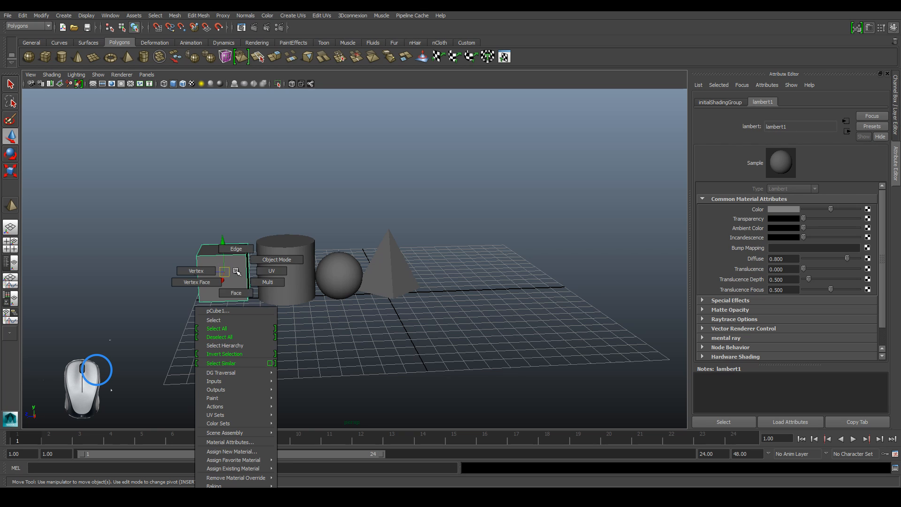
{"action": "right_click_drag", "start_coordinate": [238, 272], "coordinate": [228, 443]}
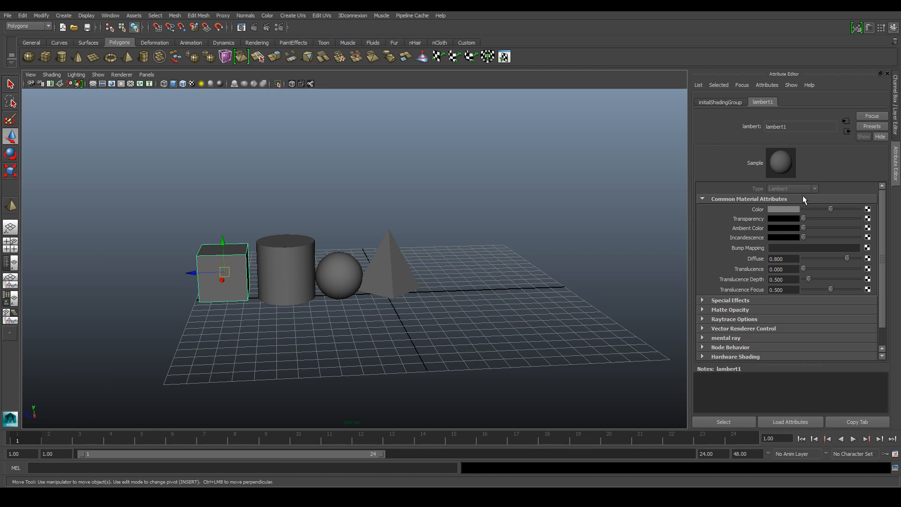
- Set the colour of the cube's lambert1 material to bright red
{"action": "left_click", "coordinate": [787, 209]}
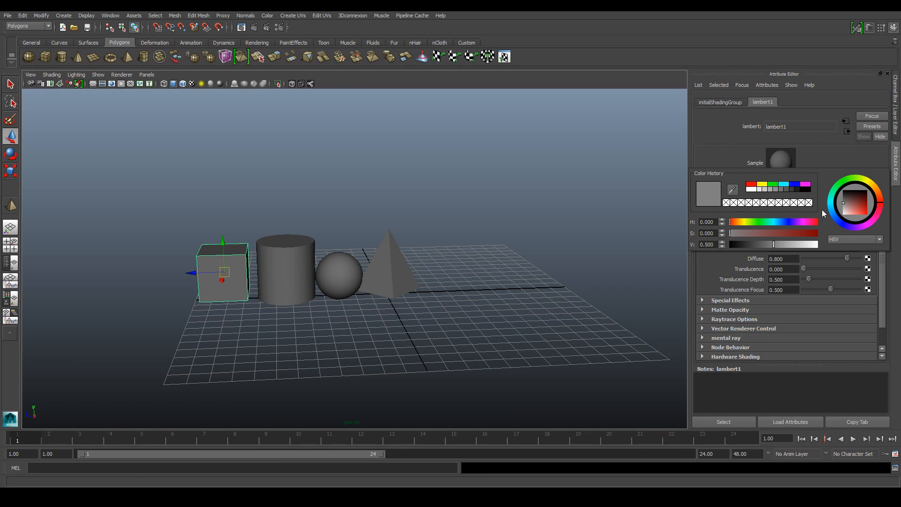
{"action": "left_click_drag", "start_coordinate": [850, 198], "coordinate": [868, 216]}
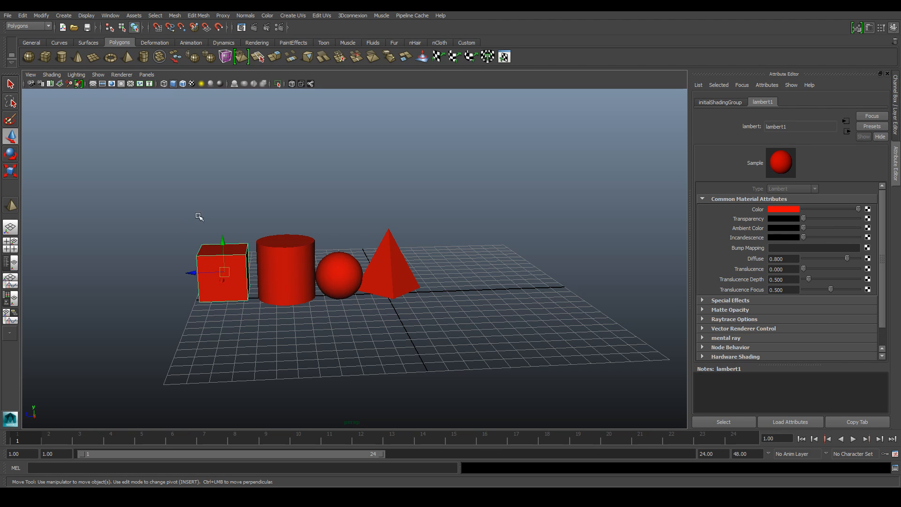
- Assign a new Lambert material to the cylinder
{"action": "left_click_drag", "start_coordinate": [362, 318], "coordinate": [312, 315], "text": "alt"}
{"action": "left_click", "coordinate": [299, 278]}
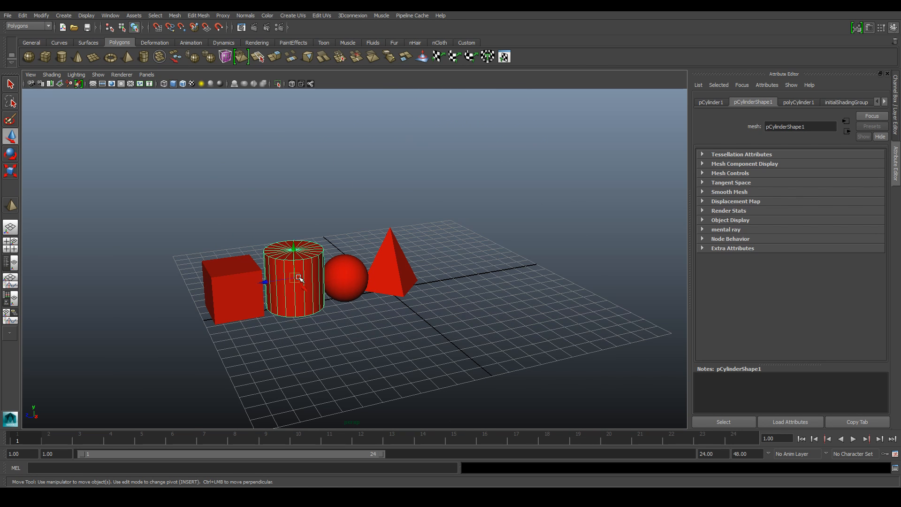
{"action": "right_click_drag", "start_coordinate": [300, 269], "coordinate": [298, 451]}
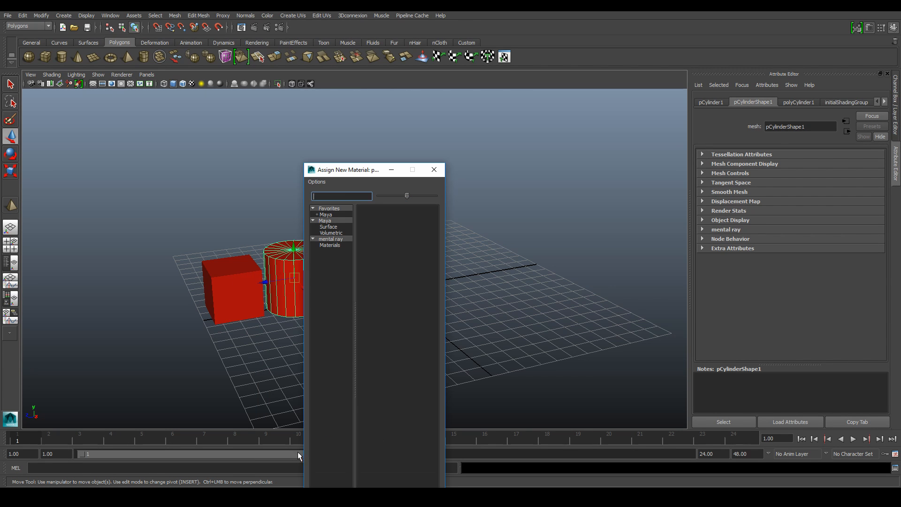
{"action": "left_click", "coordinate": [376, 246]}
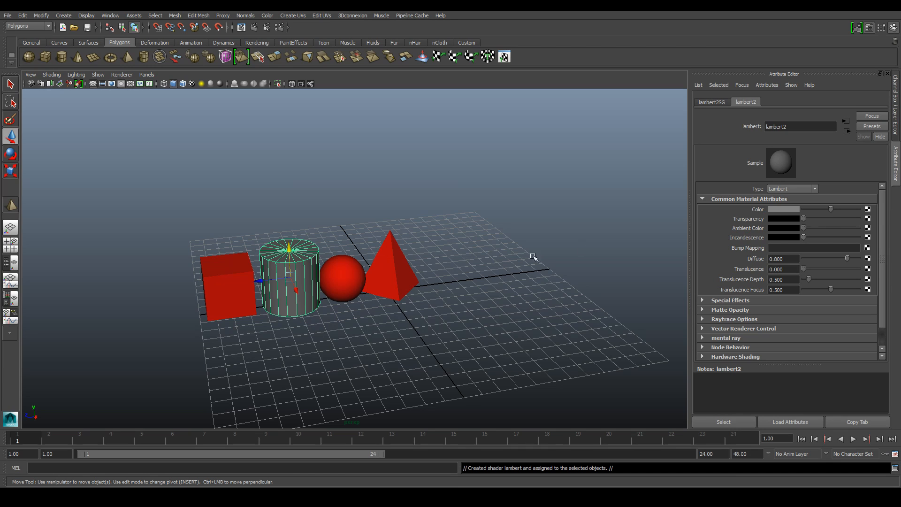
- Colour the cylinder's new material blue with hue about 242.4 and full saturation and value, and name it Cylinder
{"action": "left_click", "coordinate": [776, 209]}
{"action": "mouse_move", "coordinate": [827, 224]}
{"action": "left_mouse_down"}
{"action": "mouse_move", "coordinate": [852, 211]}
{"action": "mouse_move", "coordinate": [862, 221]}
{"action": "left_mouse_up"}
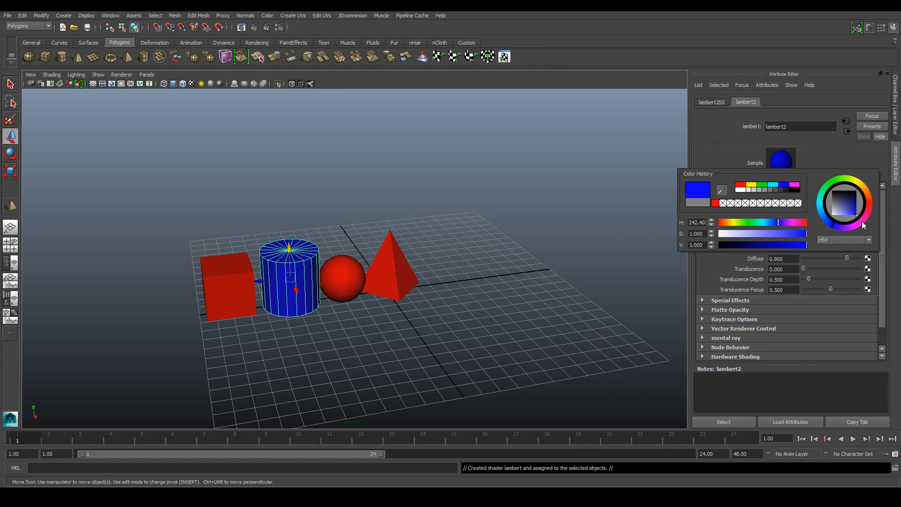
{"action": "left_click_drag", "start_coordinate": [801, 127], "coordinate": [709, 128]}
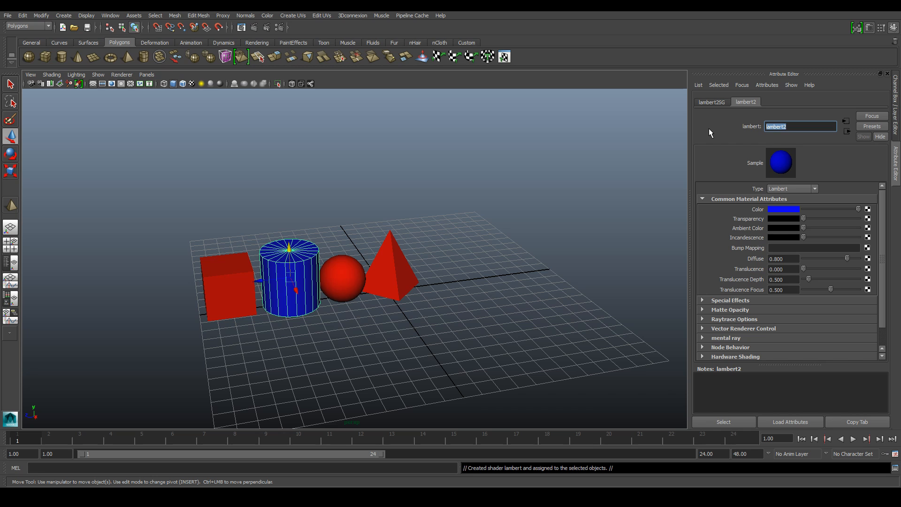
{"action": "type", "text": "Cylinder"}
{"action": "left_click", "coordinate": [425, 234]}
- Assign a new Lambert material to the sphere and colour it green with hue about 129 and full saturation
{"action": "left_click", "coordinate": [348, 272]}
{"action": "right_click", "coordinate": [347, 272]}
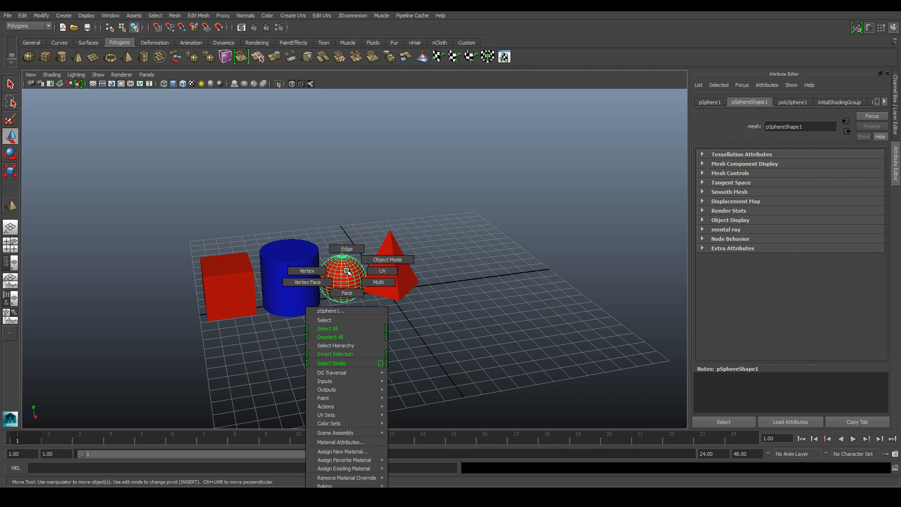
{"action": "mouse_move", "coordinate": [364, 463]}
{"action": "left_click", "coordinate": [364, 452]}
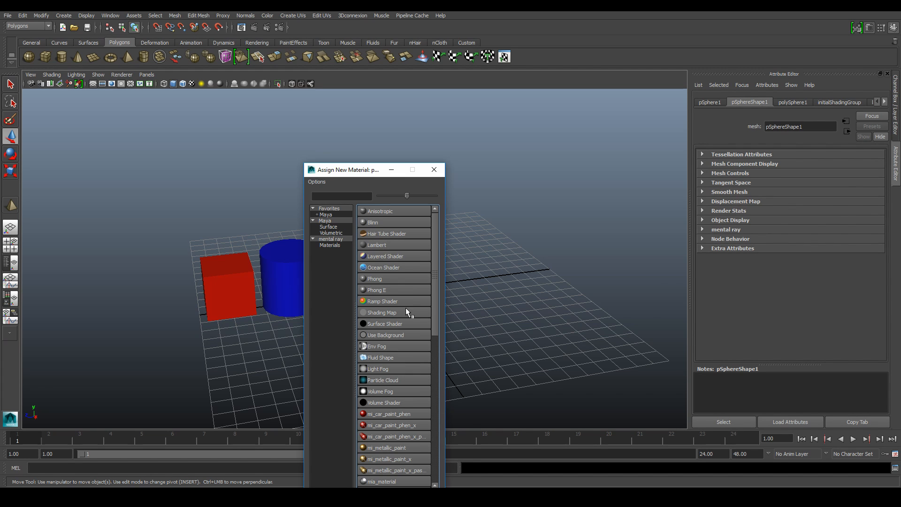
{"action": "left_click", "coordinate": [385, 245]}
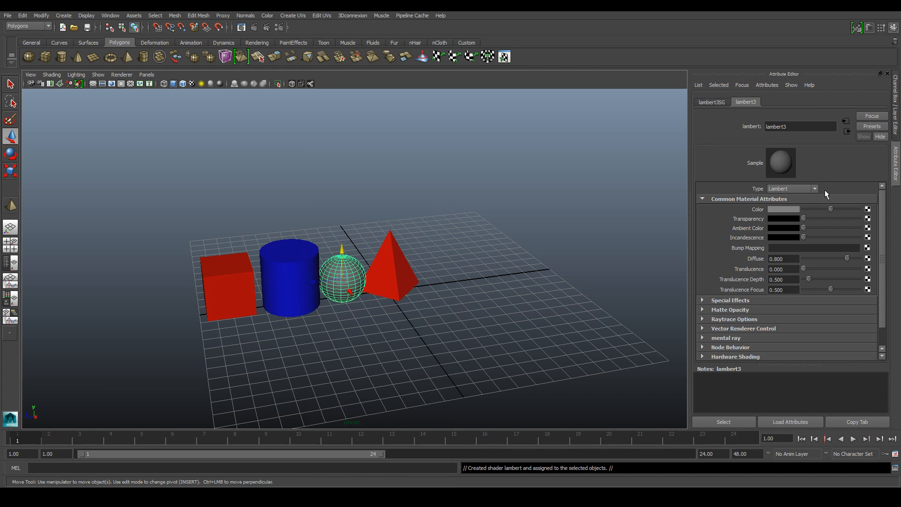
{"action": "left_click", "coordinate": [788, 209]}
{"action": "left_click_drag", "start_coordinate": [859, 179], "coordinate": [849, 183]}
{"action": "left_click_drag", "start_coordinate": [868, 203], "coordinate": [876, 211]}
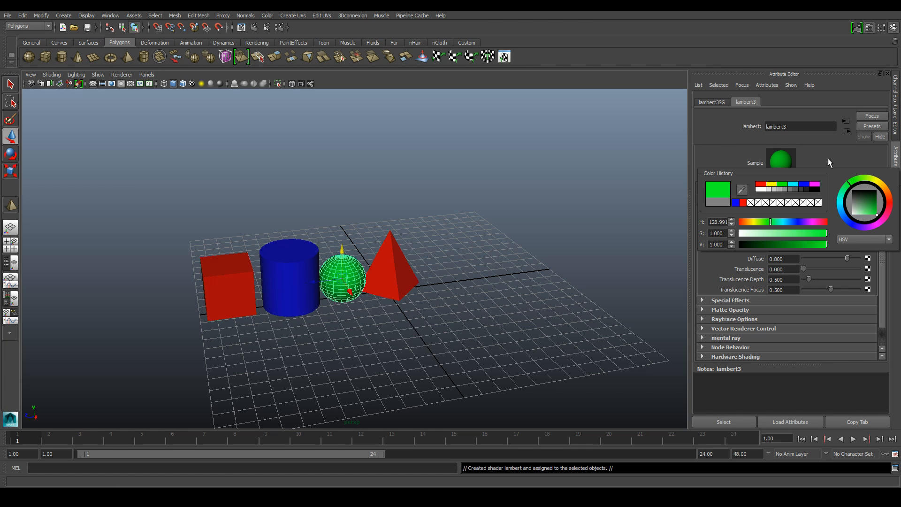
- Assign a new Lambert material to the pyramid
{"action": "left_click", "coordinate": [414, 272]}
{"action": "right_click_drag", "start_coordinate": [399, 272], "coordinate": [419, 455]}
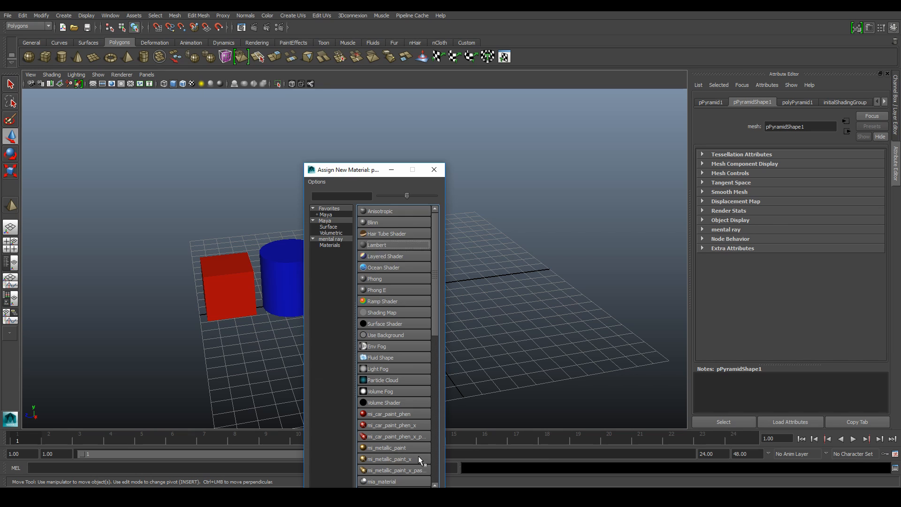
{"action": "left_click", "coordinate": [381, 245]}
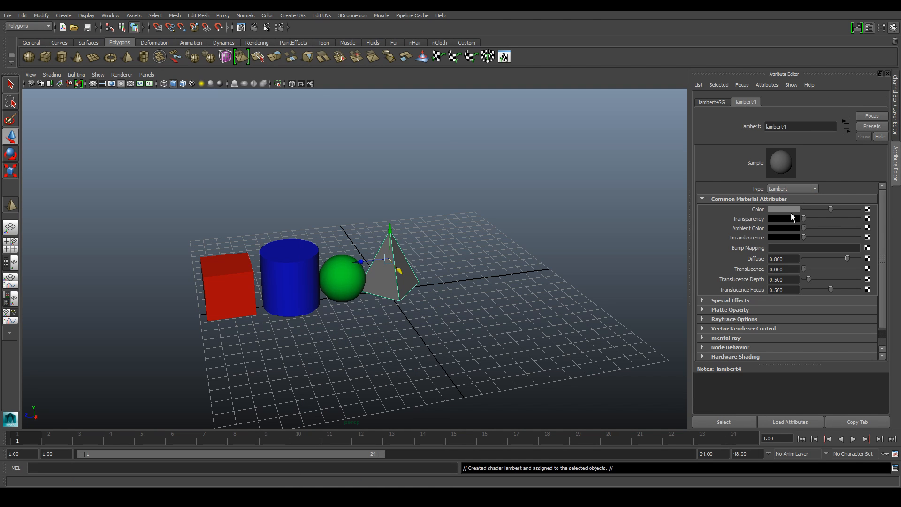
- Colour the pyramid's new material yellow and name it Pyr
{"action": "left_click", "coordinate": [795, 209]}
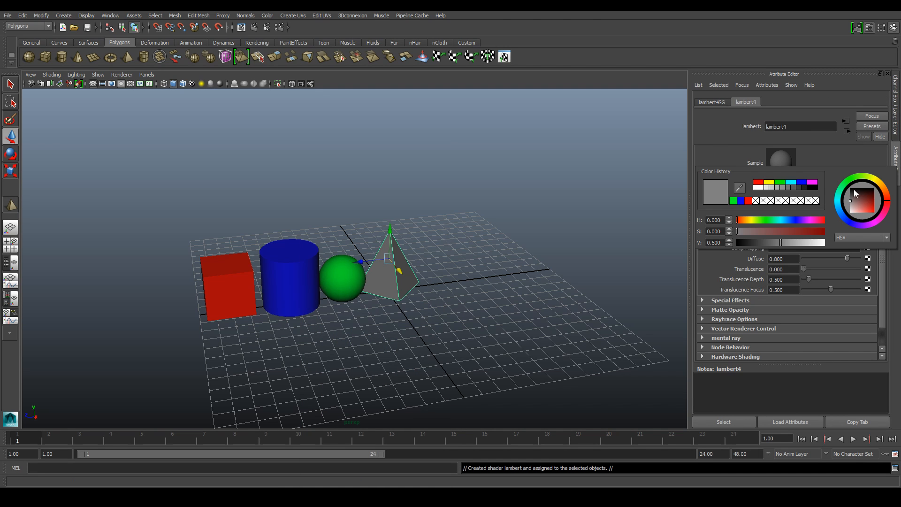
{"action": "left_click", "coordinate": [880, 178]}
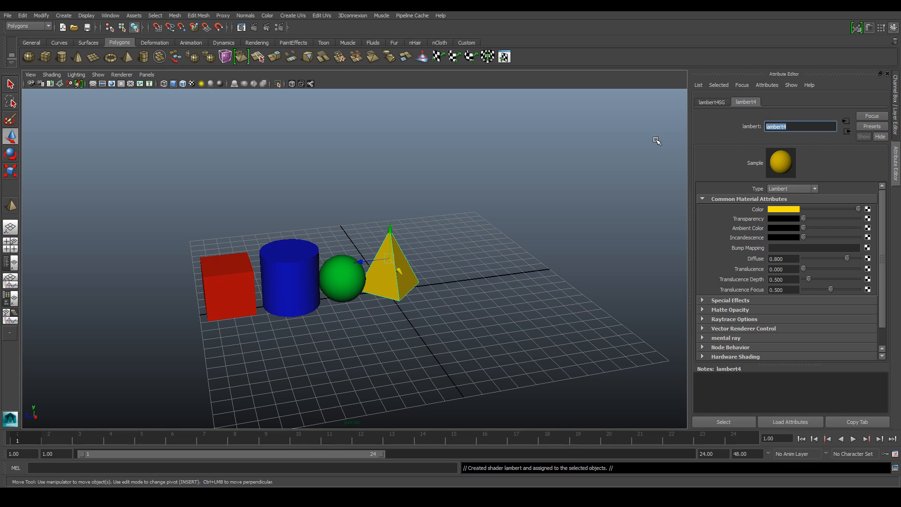
{"action": "type", "text": "Pyr"}
- Rename the sphere's mesh shape node as Sph and clear the selection
{"action": "left_click", "coordinate": [344, 275]}
{"action": "double_click", "coordinate": [801, 130]}
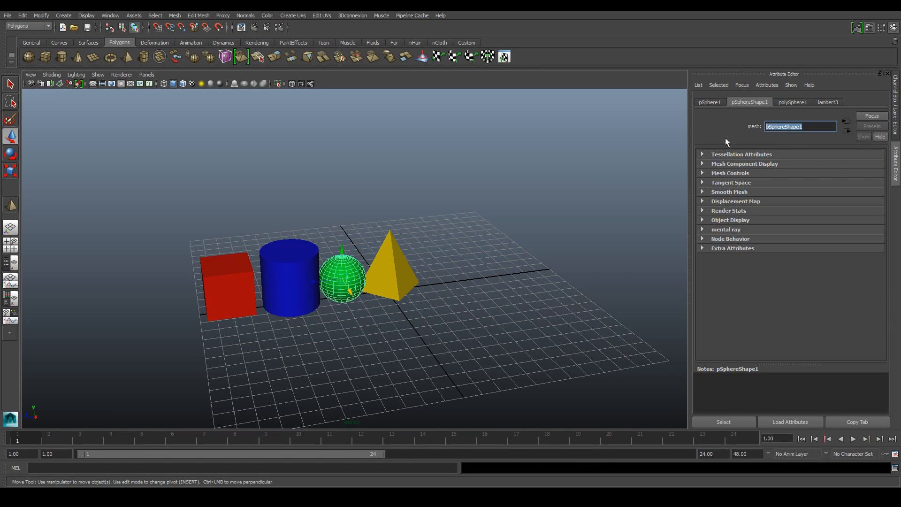
{"action": "type", "text": "Sph"}
{"action": "left_click", "coordinate": [588, 182]}
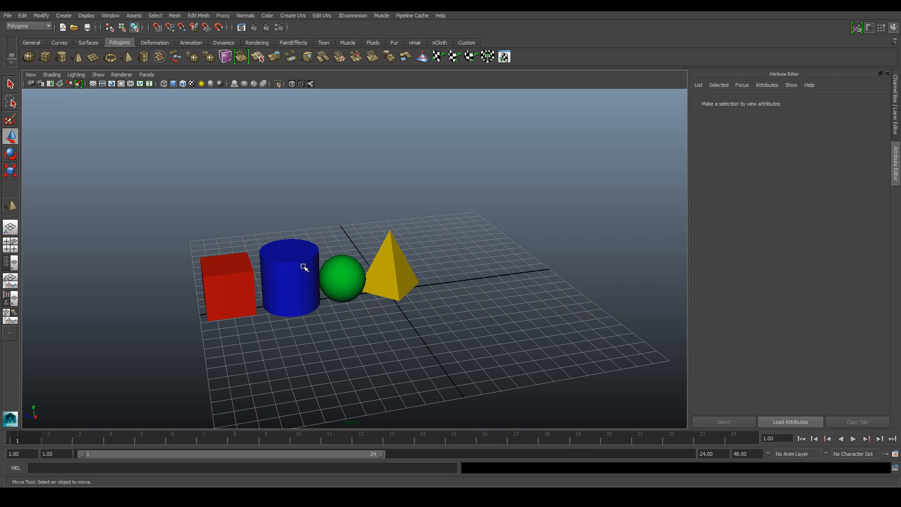
- Scale the cylinder down uniformly to about 1.36, then stretch it taller in Y
{"action": "mouse_move", "coordinate": [262, 314]}
{"action": "left_mouse_down", "text": "alt"}
{"action": "mouse_move", "coordinate": [410, 346]}
{"action": "mouse_move", "coordinate": [455, 308]}
{"action": "mouse_move", "coordinate": [531, 310]}
{"action": "mouse_move", "coordinate": [277, 317]}
{"action": "left_mouse_up", "text": "alt"}
{"action": "left_click", "coordinate": [287, 283]}
{"action": "key", "text": "f"}
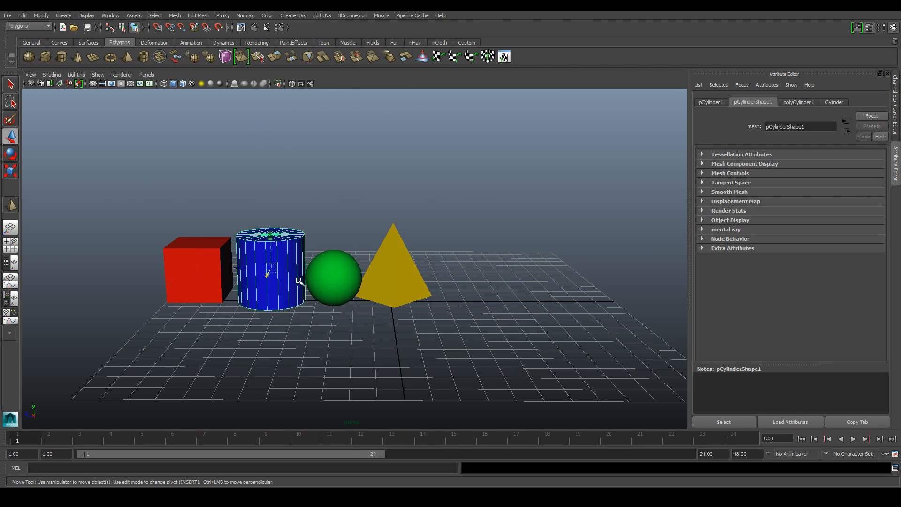
{"action": "scroll", "coordinate": [299, 282], "scroll_direction": "down", "scroll_amount": 2}
{"action": "left_click_drag", "start_coordinate": [309, 319], "coordinate": [323, 326], "text": "alt"}
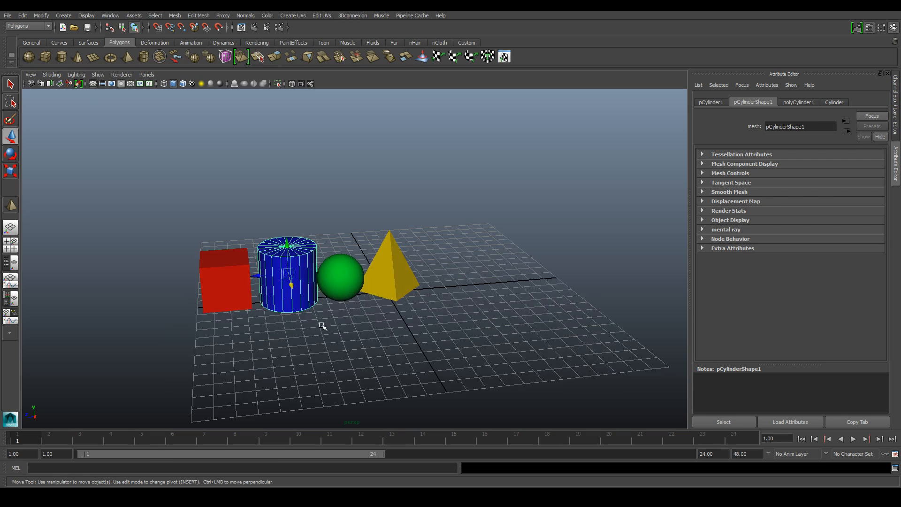
{"action": "key", "text": "e"}
{"action": "key", "text": "r"}
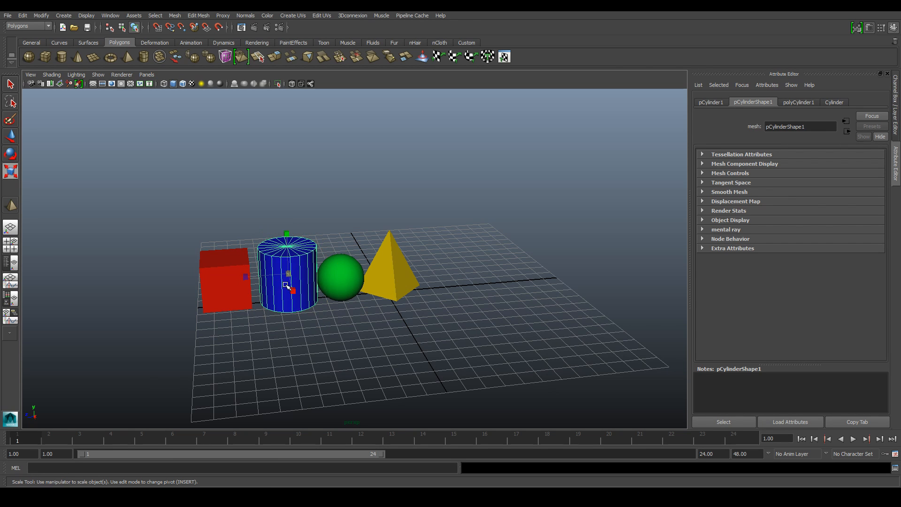
{"action": "mouse_move", "coordinate": [290, 278]}
{"action": "left_mouse_down"}
{"action": "mouse_move", "coordinate": [263, 277]}
{"action": "mouse_move", "coordinate": [277, 276]}
{"action": "left_mouse_up"}
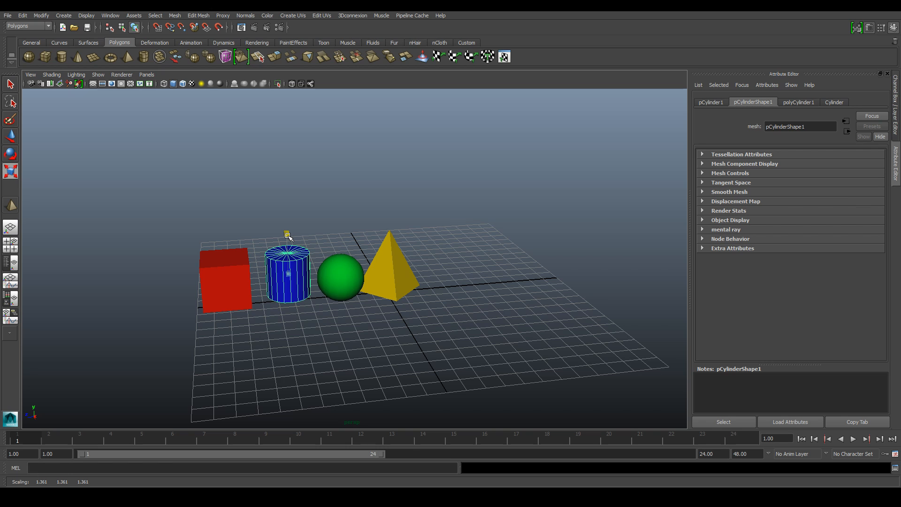
{"action": "left_click_drag", "start_coordinate": [287, 235], "coordinate": [288, 210]}
- Move the cylinder up and over so it stands on top of the cube, then deselect it
{"action": "key", "text": "w"}
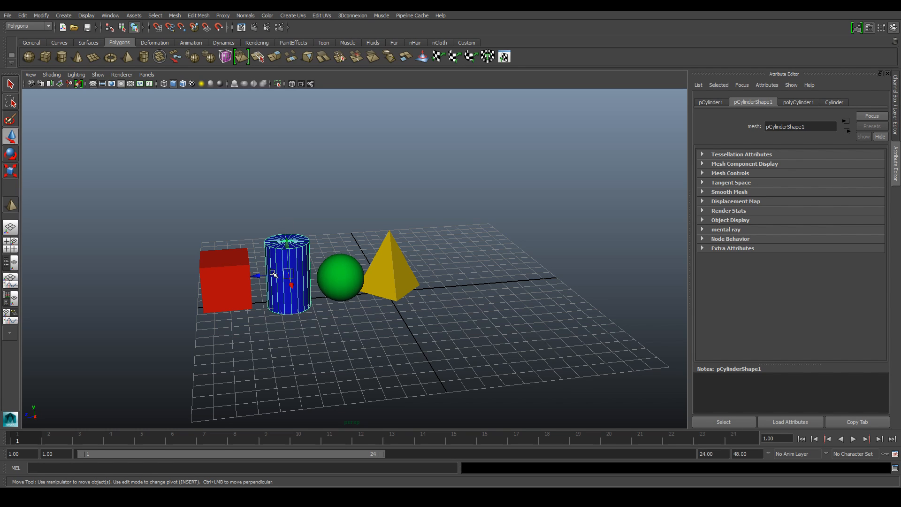
{"action": "left_click_drag", "start_coordinate": [271, 277], "coordinate": [206, 202]}
{"action": "left_click_drag", "start_coordinate": [242, 324], "coordinate": [428, 286], "text": "alt"}
{"action": "left_click", "coordinate": [411, 312]}
- Move the sphere up and over onto the upper end of the cylinder
{"action": "scroll", "coordinate": [413, 312], "scroll_direction": "up", "scroll_amount": 5}
{"action": "right_click_drag", "start_coordinate": [428, 285], "coordinate": [315, 271], "text": "alt"}
{"action": "left_click_drag", "start_coordinate": [456, 223], "coordinate": [276, 227], "text": "alt"}
{"action": "middle_click_drag", "start_coordinate": [470, 225], "coordinate": [452, 290], "text": "alt"}
{"action": "left_click_drag", "start_coordinate": [413, 299], "coordinate": [439, 320], "text": "alt"}
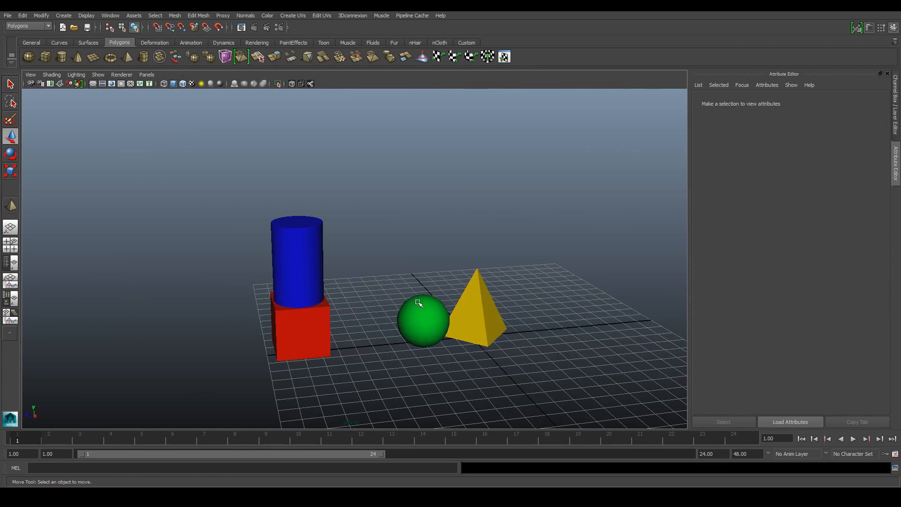
{"action": "left_click", "coordinate": [441, 321]}
{"action": "left_click_drag", "start_coordinate": [426, 290], "coordinate": [419, 130]}
{"action": "left_click_drag", "start_coordinate": [394, 165], "coordinate": [268, 191]}
{"action": "left_click_drag", "start_coordinate": [291, 142], "coordinate": [291, 182]}
- Scale the sphere uniformly to about 1.68 and raise it to about 8.89 in Y to rest on the cylinder
{"action": "key", "text": "e"}
{"action": "key", "text": "r"}
{"action": "left_click_drag", "start_coordinate": [299, 210], "coordinate": [304, 211]}
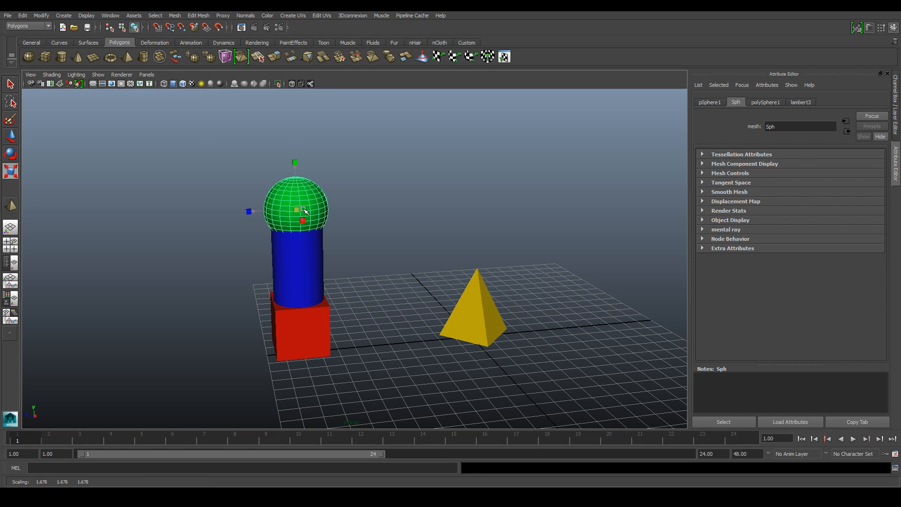
{"action": "key", "text": "w"}
{"action": "left_click_drag", "start_coordinate": [296, 178], "coordinate": [296, 162]}
{"action": "left_click", "coordinate": [350, 204]}
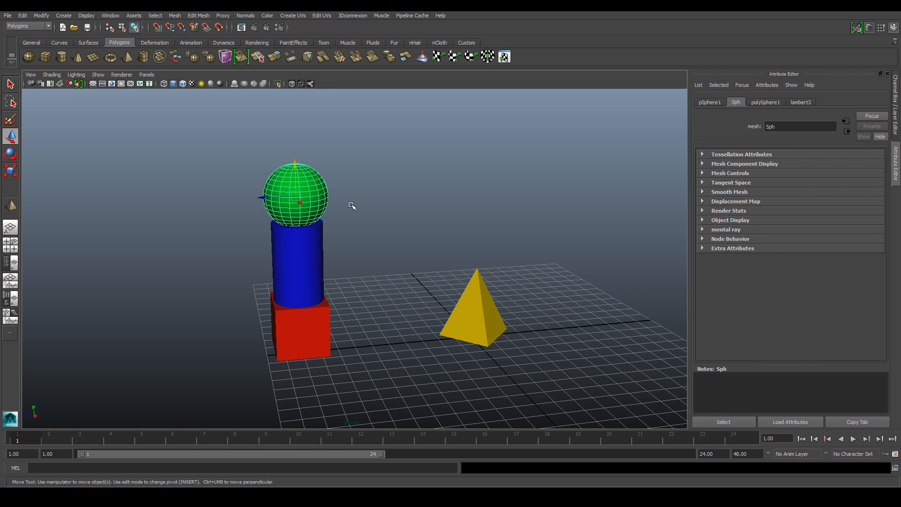
- Move the pyramid over the tower and lower it onto the sphere, at about 12.29 in Y
{"action": "left_click", "coordinate": [312, 207]}
{"action": "left_click", "coordinate": [487, 292]}
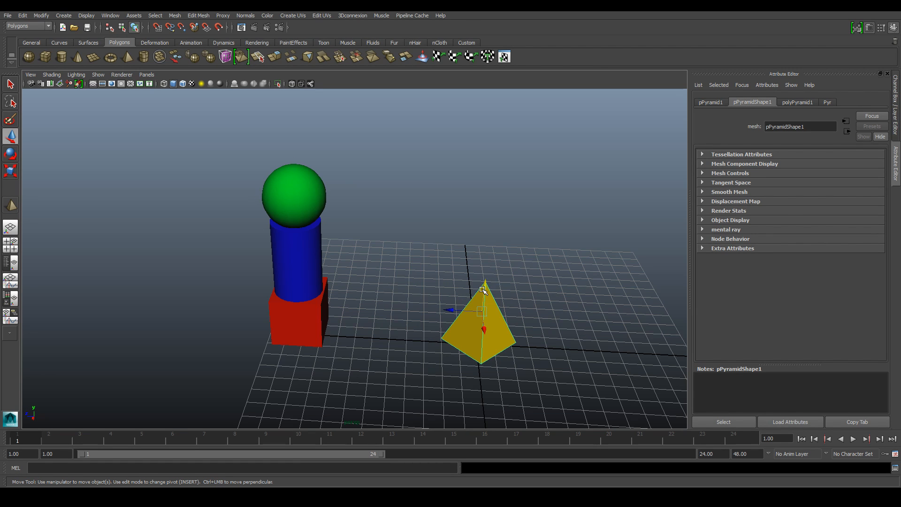
{"action": "left_click_drag", "start_coordinate": [482, 289], "coordinate": [274, 129]}
{"action": "left_click_drag", "start_coordinate": [297, 179], "coordinate": [385, 156], "text": "alt"}
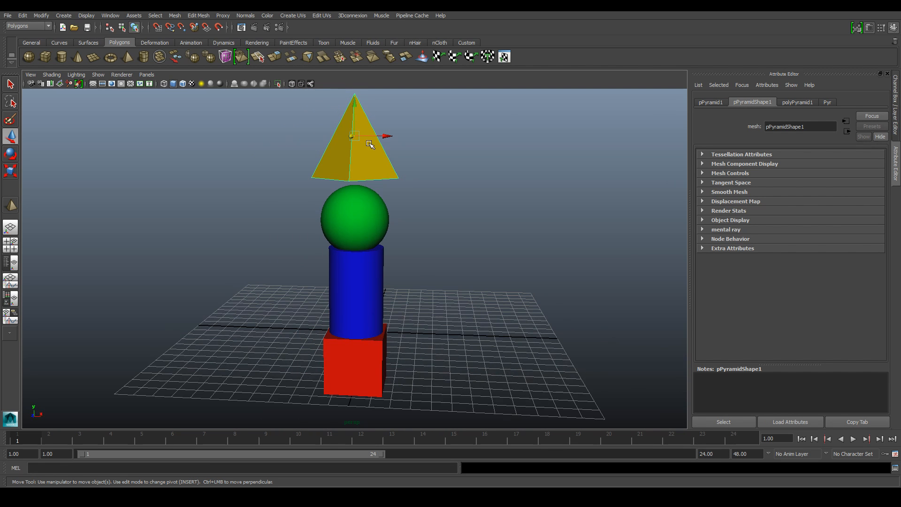
{"action": "left_click_drag", "start_coordinate": [353, 109], "coordinate": [491, 182]}
{"action": "left_click", "coordinate": [491, 183]}
- Centre the pyramid over the sphere along Z, at about 10.14
{"action": "left_click_drag", "start_coordinate": [472, 234], "coordinate": [289, 209], "text": "alt"}
{"action": "middle_click_drag", "start_coordinate": [290, 209], "coordinate": [361, 194], "text": "alt"}
{"action": "left_click", "coordinate": [379, 158]}
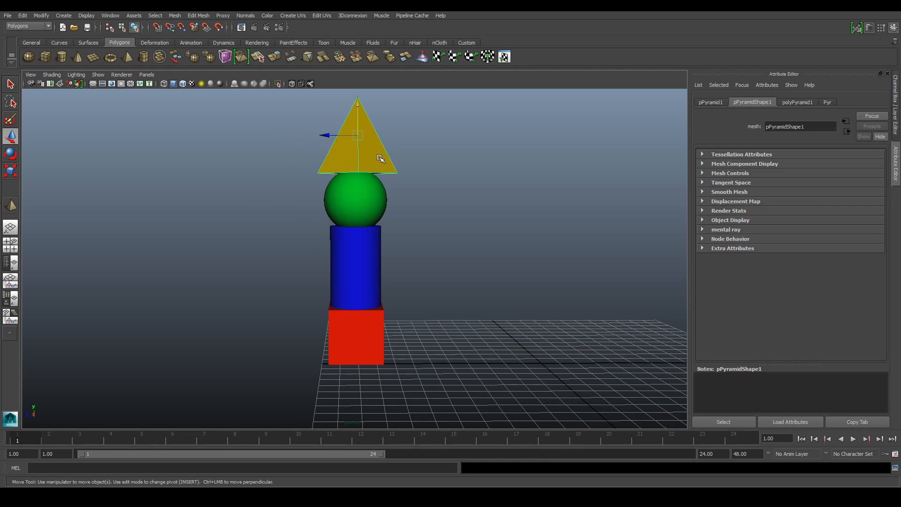
{"action": "left_click_drag", "start_coordinate": [323, 135], "coordinate": [327, 137]}
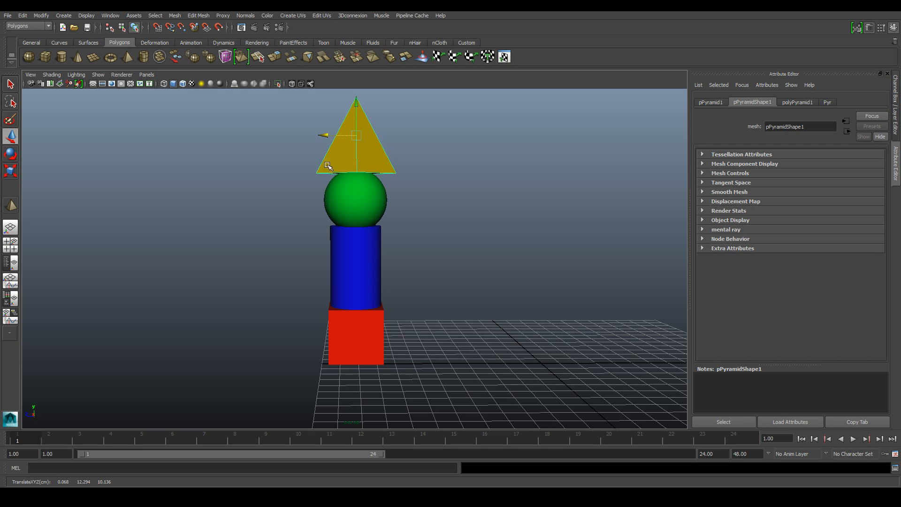
- Switch to the four-view layout and align the pyramid with the front view's centre line, at about 0.001 in X
{"action": "left_click_drag", "start_coordinate": [447, 237], "coordinate": [320, 319], "text": "alt"}
{"action": "left_click_drag", "start_coordinate": [357, 224], "coordinate": [391, 261], "text": "alt"}
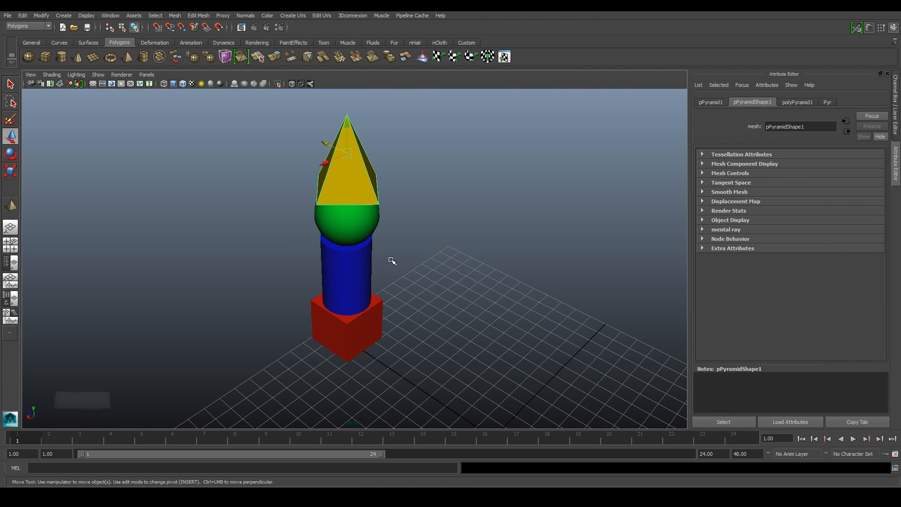
{"action": "key", "text": "space"}
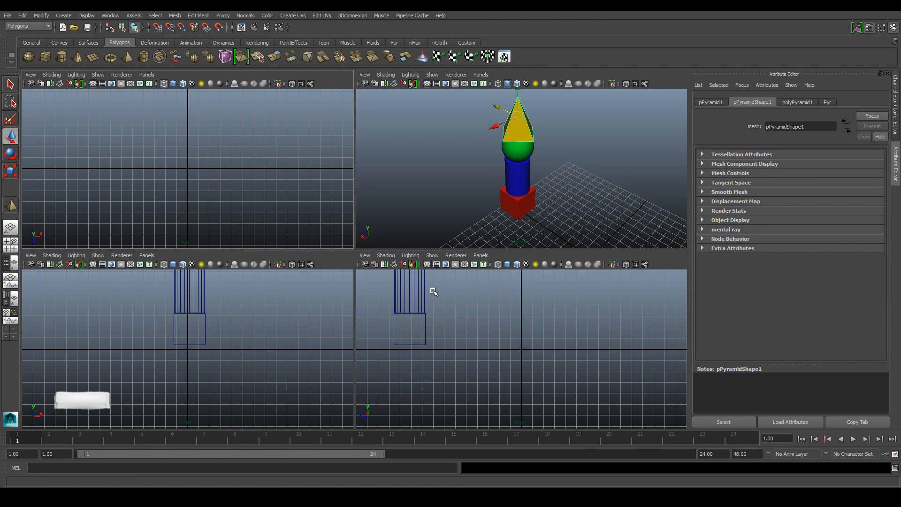
{"action": "scroll", "coordinate": [244, 326], "scroll_direction": "down", "scroll_amount": 3}
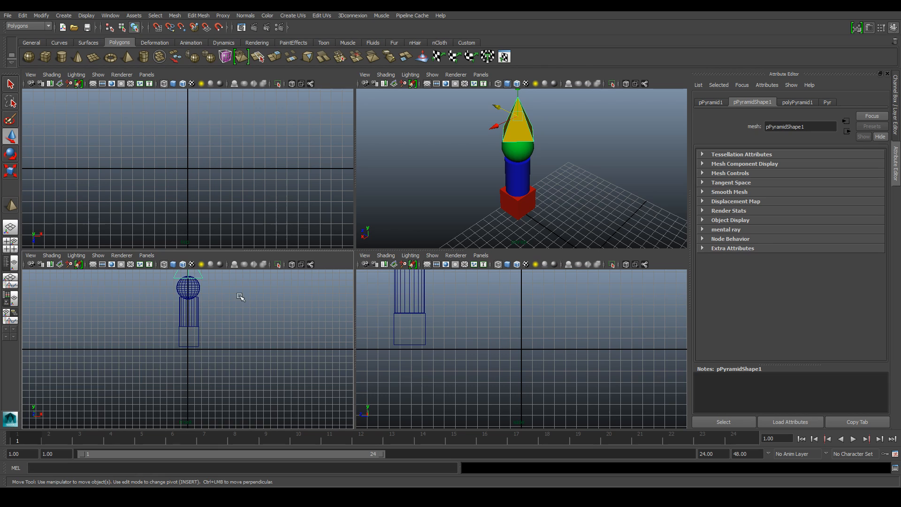
{"action": "scroll", "coordinate": [244, 310], "scroll_direction": "up", "scroll_amount": 3}
{"action": "scroll", "coordinate": [231, 307], "scroll_direction": "up", "scroll_amount": 2}
{"action": "middle_click_drag", "start_coordinate": [236, 290], "coordinate": [246, 366], "text": "alt"}
{"action": "scroll", "coordinate": [245, 366], "scroll_direction": "up", "scroll_amount": 2}
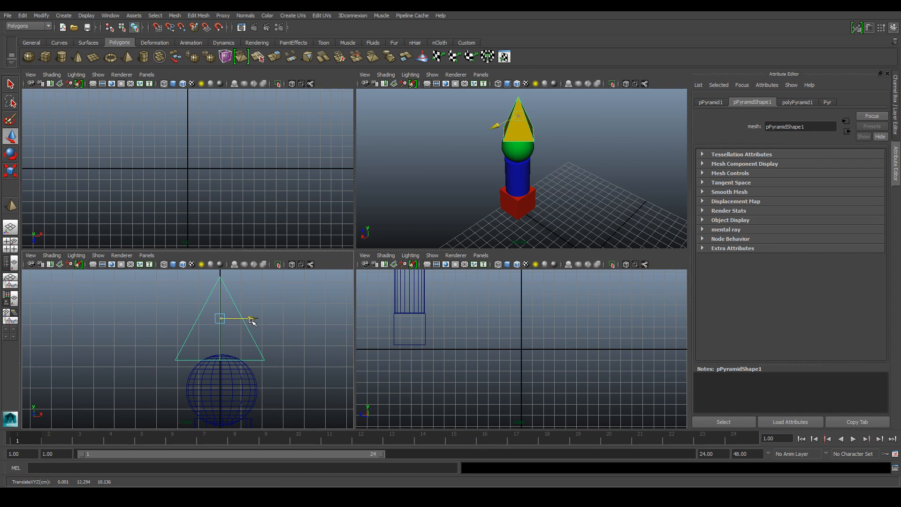
- Align the sphere with the front view's vertical centre line, at about 0.016 in X
{"action": "left_click", "coordinate": [242, 388]}
{"action": "left_click", "coordinate": [254, 390]}
{"action": "left_click_drag", "start_coordinate": [255, 391], "coordinate": [254, 388]}
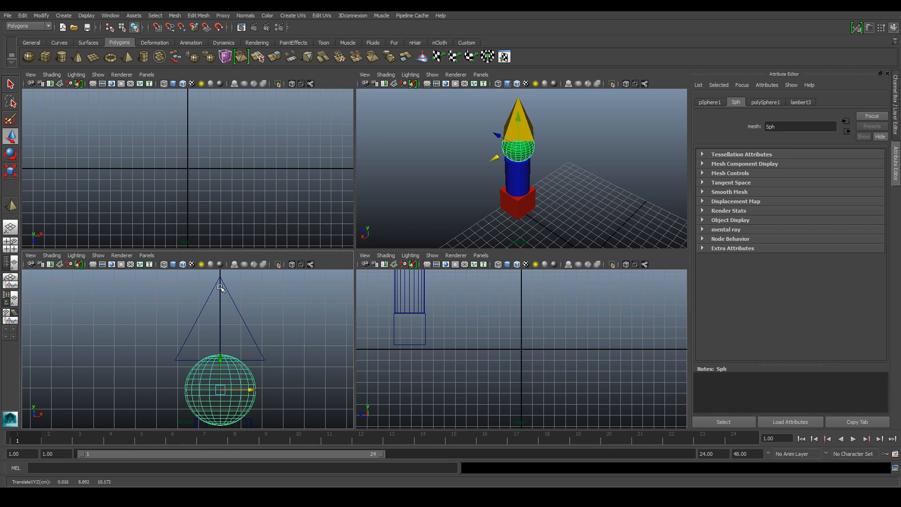
{"action": "middle_click_drag", "start_coordinate": [217, 413], "coordinate": [210, 330], "text": "alt"}
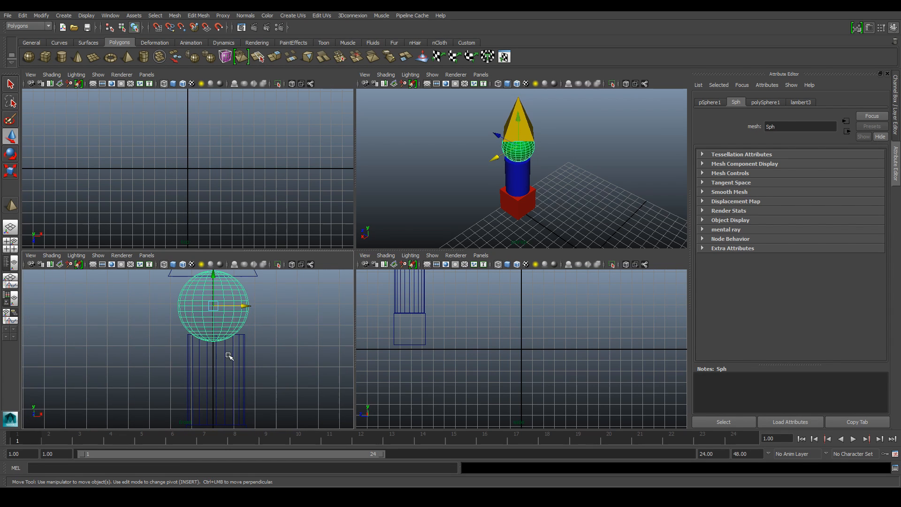
- Align the blue cylinder with the front view's vertical centre line
{"action": "left_click", "coordinate": [225, 357]}
{"action": "left_click_drag", "start_coordinate": [248, 382], "coordinate": [245, 381]}
{"action": "middle_click_drag", "start_coordinate": [250, 386], "coordinate": [254, 282], "text": "alt"}
- Select the base cube, close the Attribute Editor, and expand the cube's polyCube1 inputs in the Channel Box
{"action": "left_click", "coordinate": [248, 355]}
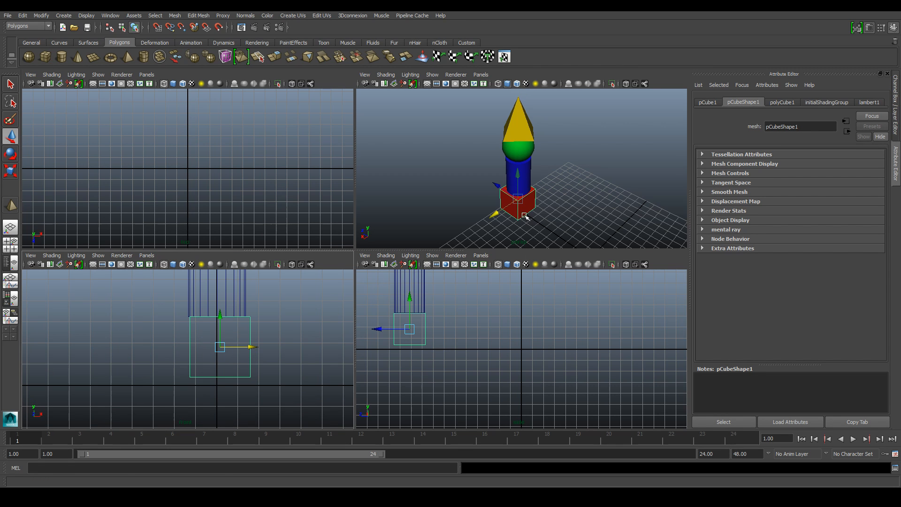
{"action": "left_click_drag", "start_coordinate": [485, 216], "coordinate": [580, 201], "text": "alt"}
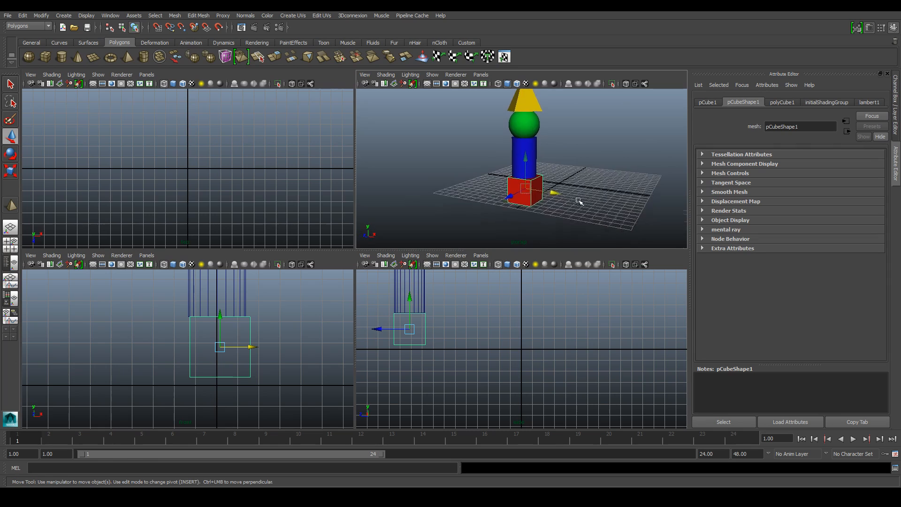
{"action": "scroll", "coordinate": [580, 201], "scroll_direction": "up", "scroll_amount": 5}
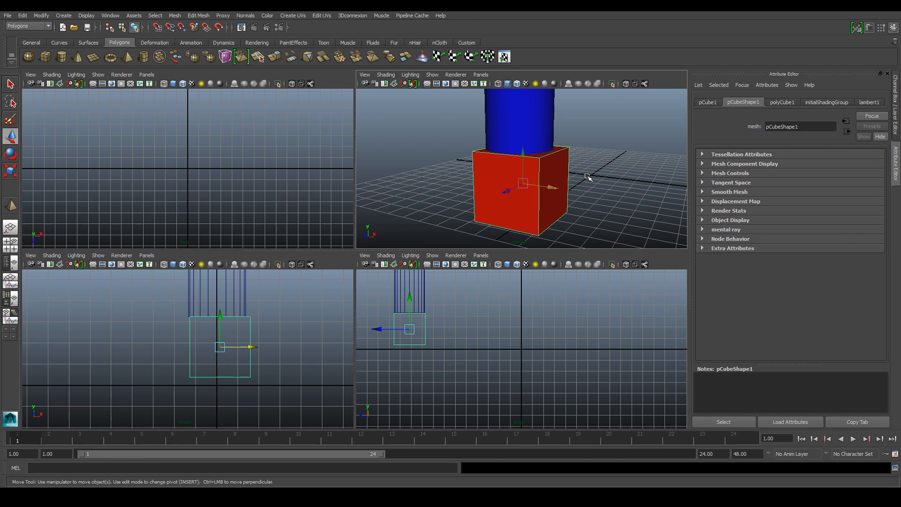
{"action": "left_click", "coordinate": [888, 74]}
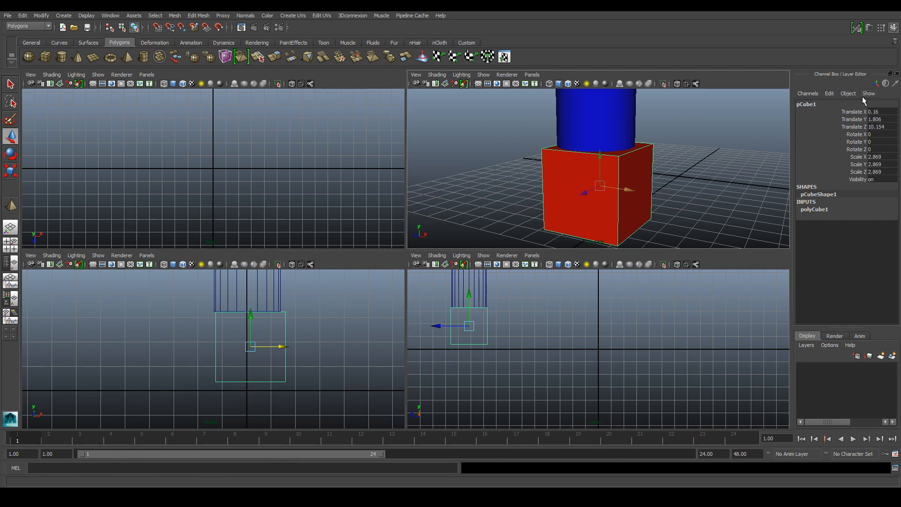
{"action": "left_click", "coordinate": [816, 210]}
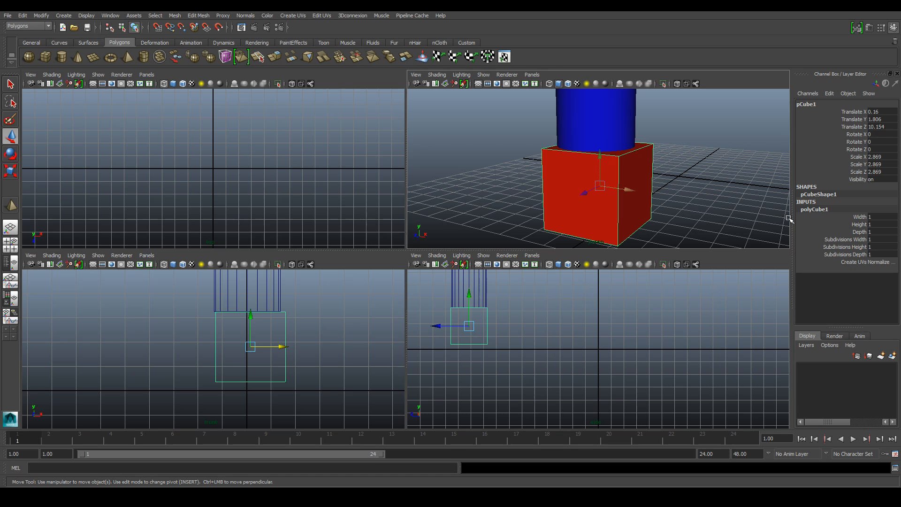
{"action": "left_click", "coordinate": [824, 210]}
{"action": "left_click", "coordinate": [858, 27]}
{"action": "left_click", "coordinate": [860, 28]}
{"action": "left_click", "coordinate": [894, 29]}
{"action": "left_click", "coordinate": [894, 29]}
{"action": "double_click", "coordinate": [811, 210]}
{"action": "left_click", "coordinate": [812, 204]}
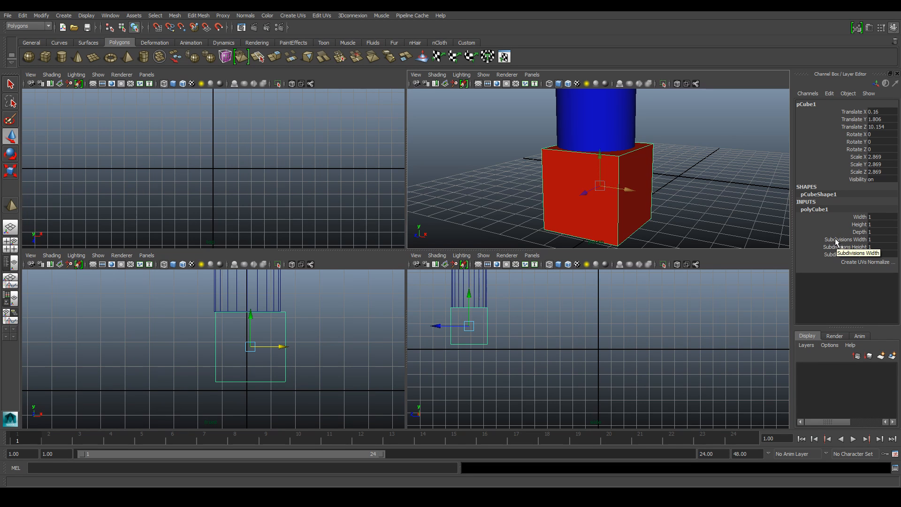
- Set the base cube's subdivisions to 2 in width, height and depth
{"action": "double_click", "coordinate": [877, 240]}
{"action": "type", "text": "2"}
{"action": "key", "text": "Tab"}
{"action": "type", "text": "2"}
{"action": "key", "text": "Tab"}
{"action": "type", "text": "2"}
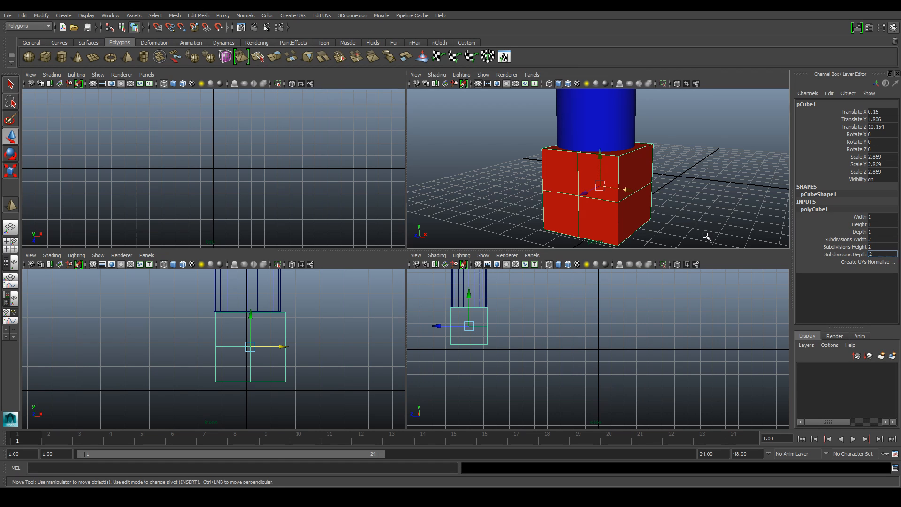
{"action": "left_click", "coordinate": [707, 236]}
- Centre the cube under the cylinder at about 0.025 in X and 1.729 in Y, enlarging it to a uniform scale of about 3.025
{"action": "left_click", "coordinate": [633, 208]}
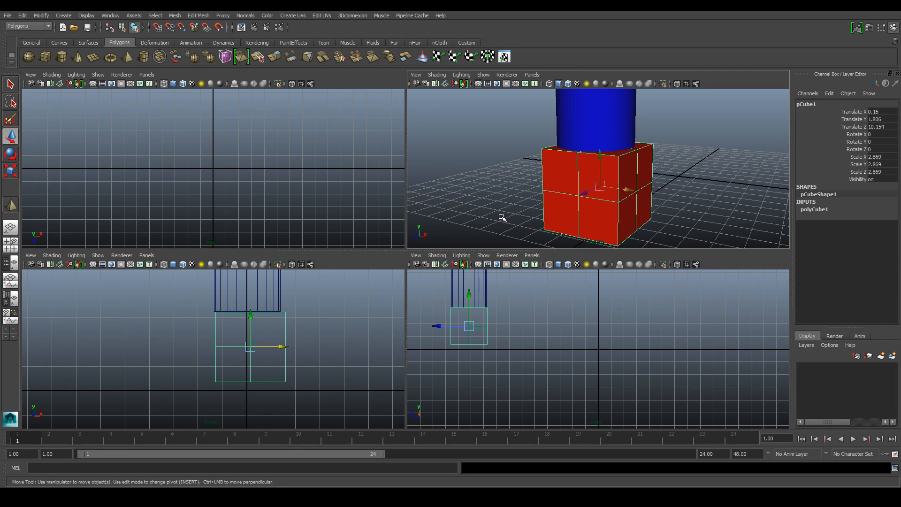
{"action": "left_click_drag", "start_coordinate": [283, 347], "coordinate": [277, 349]}
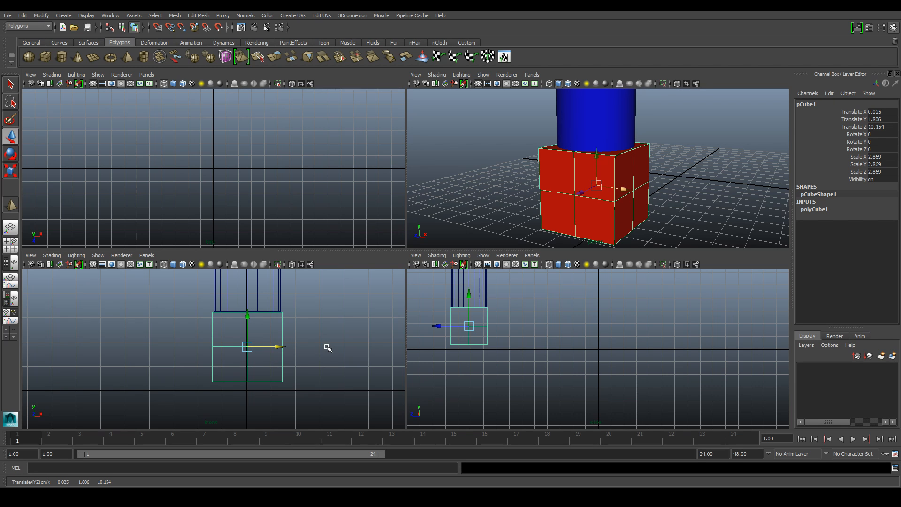
{"action": "key", "text": "e"}
{"action": "key", "text": "r"}
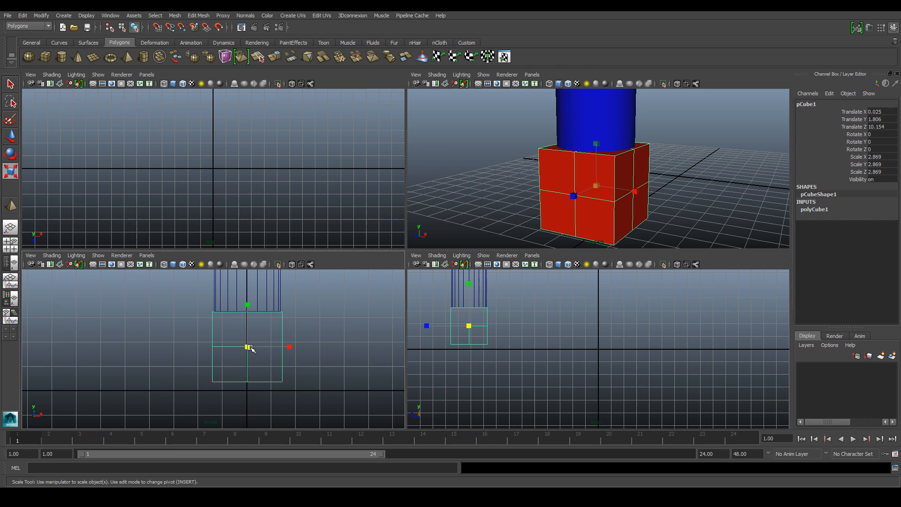
{"action": "left_click_drag", "start_coordinate": [248, 348], "coordinate": [249, 321]}
{"action": "key", "text": "w"}
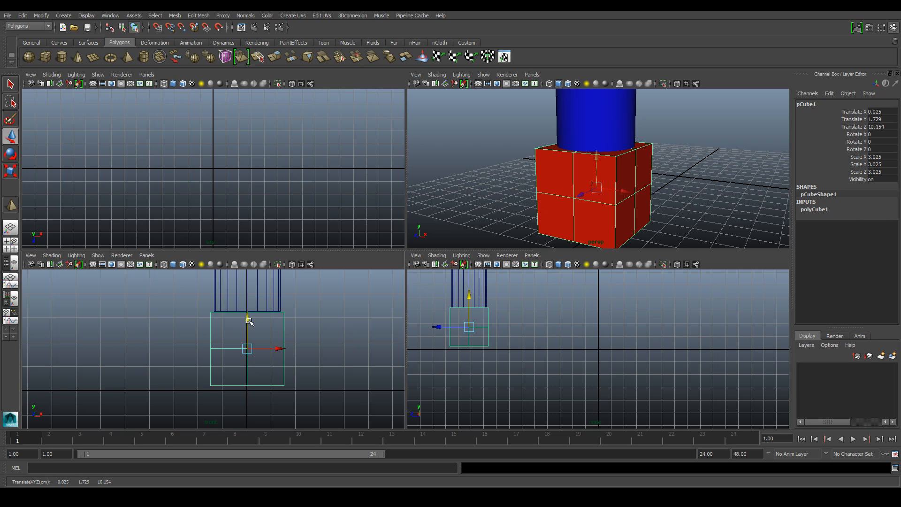
- Maximize the perspective view and select all four shapes of the tower together
{"action": "left_click", "coordinate": [487, 209]}
{"action": "key", "text": "space"}
{"action": "scroll", "coordinate": [490, 194], "scroll_direction": "down", "scroll_amount": 5}
{"action": "left_click_drag", "start_coordinate": [490, 195], "coordinate": [511, 287], "text": "alt"}
{"action": "left_click_drag", "start_coordinate": [475, 259], "coordinate": [493, 280], "text": "alt"}
{"action": "left_click_drag", "start_coordinate": [499, 243], "coordinate": [415, 260], "text": "alt"}
{"action": "left_click_drag", "start_coordinate": [499, 335], "coordinate": [393, 64]}
{"action": "left_click_drag", "start_coordinate": [514, 168], "coordinate": [543, 199], "text": "alt"}
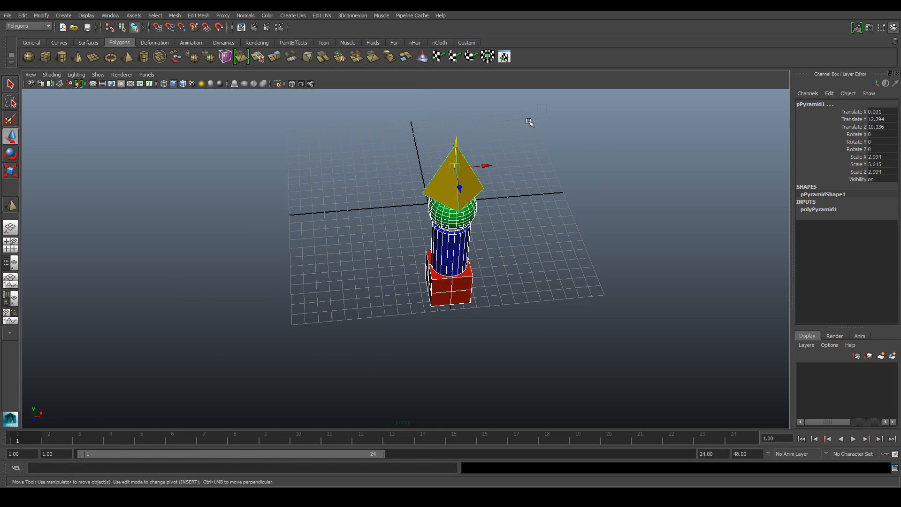
- Move the whole tower toward a corner of the grid, at about -5.553 in X and 10.489 in Z
{"action": "left_click_drag", "start_coordinate": [488, 165], "coordinate": [406, 182]}
{"action": "key", "text": "space"}
{"action": "key", "text": "space"}
{"action": "scroll", "coordinate": [428, 227], "scroll_direction": "down", "scroll_amount": 4}
{"action": "middle_click_drag", "start_coordinate": [381, 378], "coordinate": [378, 276], "text": "alt"}
{"action": "scroll", "coordinate": [359, 268], "scroll_direction": "up", "scroll_amount": 3}
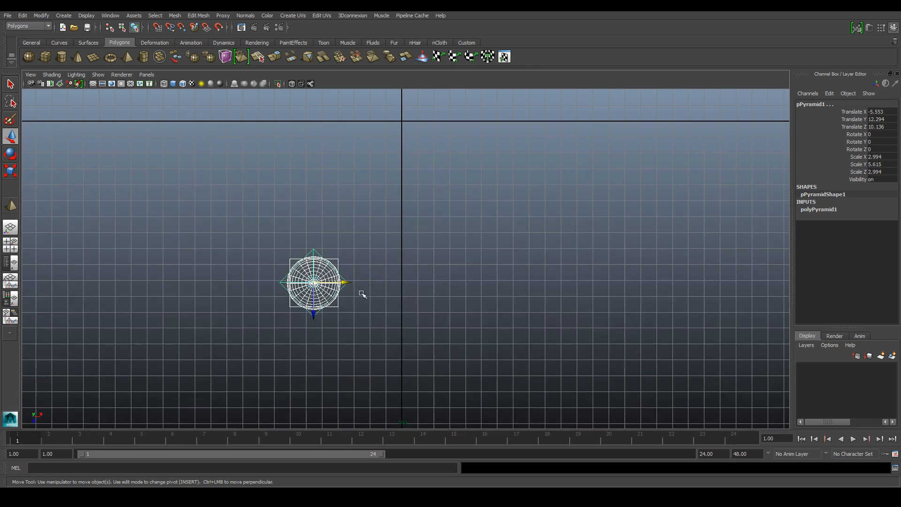
{"action": "left_click_drag", "start_coordinate": [313, 317], "coordinate": [314, 325]}
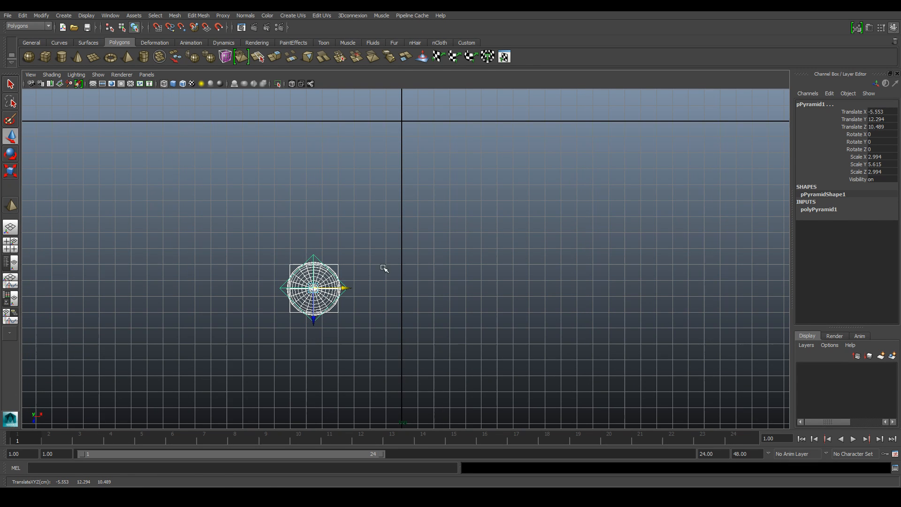
- Duplicate the tower and move the copy along Z to the opposite side of the grid, at about -10.46
{"action": "key", "text": "space"}
{"action": "key", "text": "space"}
{"action": "left_click_drag", "start_coordinate": [494, 196], "coordinate": [350, 285], "text": "alt"}
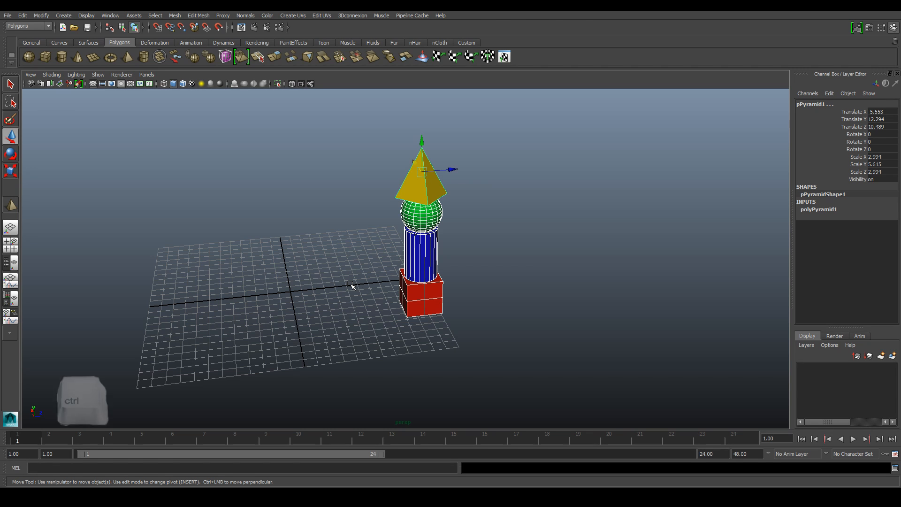
{"action": "key", "text": "ctrl+d"}
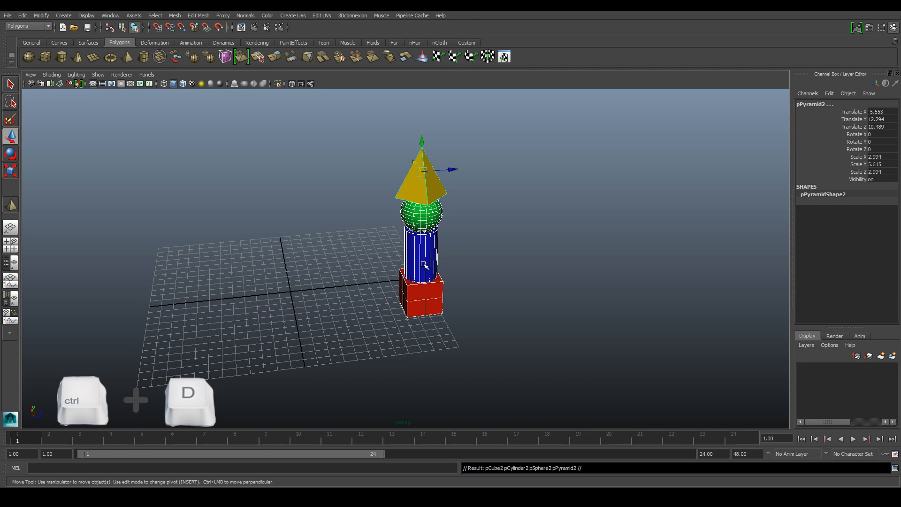
{"action": "left_click_drag", "start_coordinate": [456, 168], "coordinate": [181, 210]}
{"action": "left_click_drag", "start_coordinate": [236, 234], "coordinate": [376, 268], "text": "alt"}
- Duplicate both towers together and move the copies along X to the remaining corners, at about 7.332
{"action": "left_click_drag", "start_coordinate": [502, 407], "coordinate": [374, 164]}
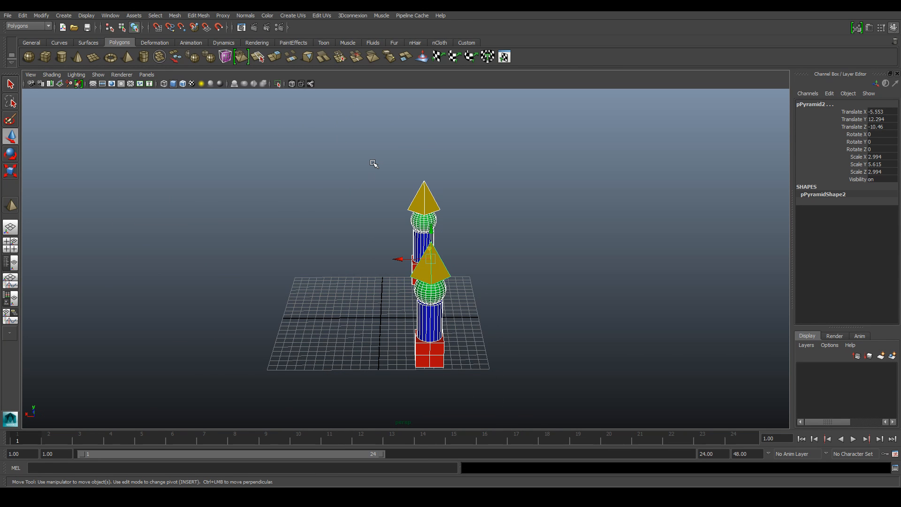
{"action": "key", "text": "ctrl+d"}
{"action": "left_click_drag", "start_coordinate": [400, 258], "coordinate": [275, 269]}
{"action": "left_click", "coordinate": [371, 258]}
- Nudge the tower pairs inward along Z so their bases sit within the grid
{"action": "left_click_drag", "start_coordinate": [370, 258], "coordinate": [345, 162], "text": "alt"}
{"action": "left_click_drag", "start_coordinate": [442, 190], "coordinate": [431, 193]}
{"action": "left_click_drag", "start_coordinate": [159, 147], "coordinate": [329, 299]}
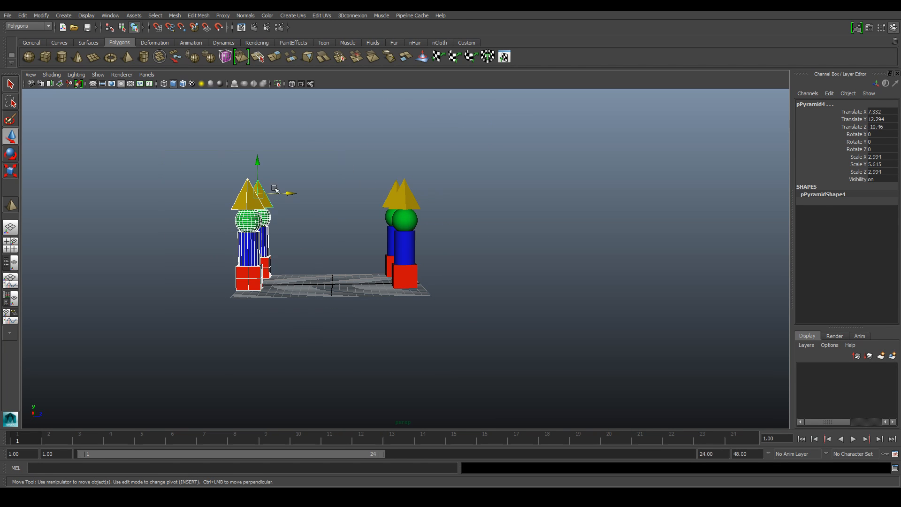
{"action": "left_click_drag", "start_coordinate": [287, 195], "coordinate": [400, 242]}
{"action": "left_click", "coordinate": [344, 206]}
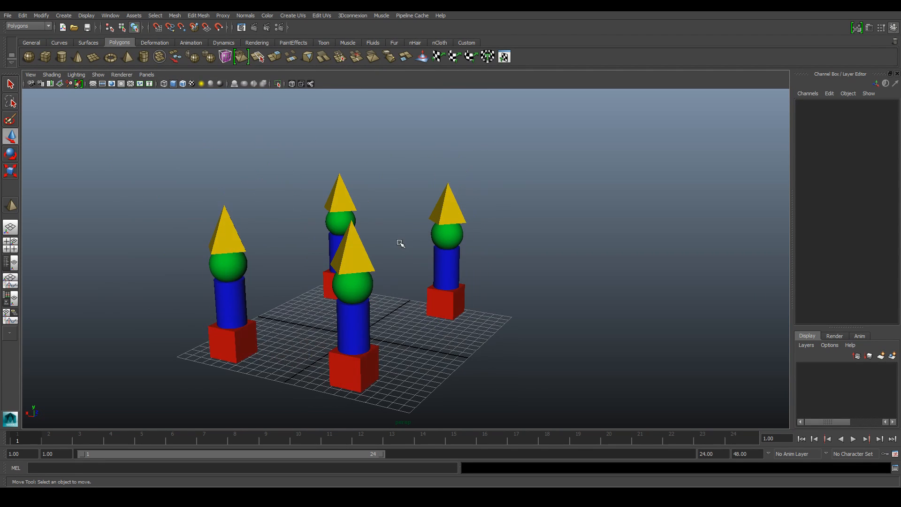
- Draw a thin upright wall with the Polygon Cube tool between the towers, centred at about 0.976, 4.002, -4.442
{"action": "left_click_drag", "start_coordinate": [277, 243], "coordinate": [188, 182], "text": "alt"}
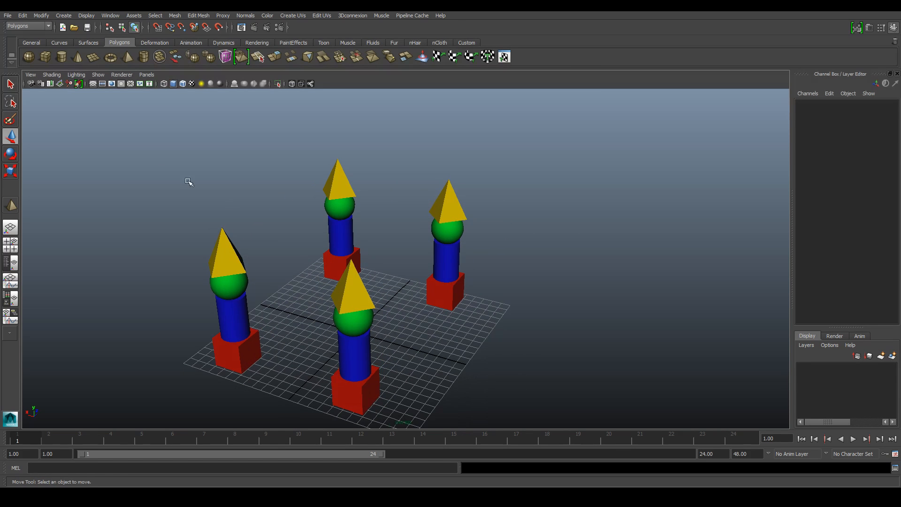
{"action": "left_click", "coordinate": [45, 58]}
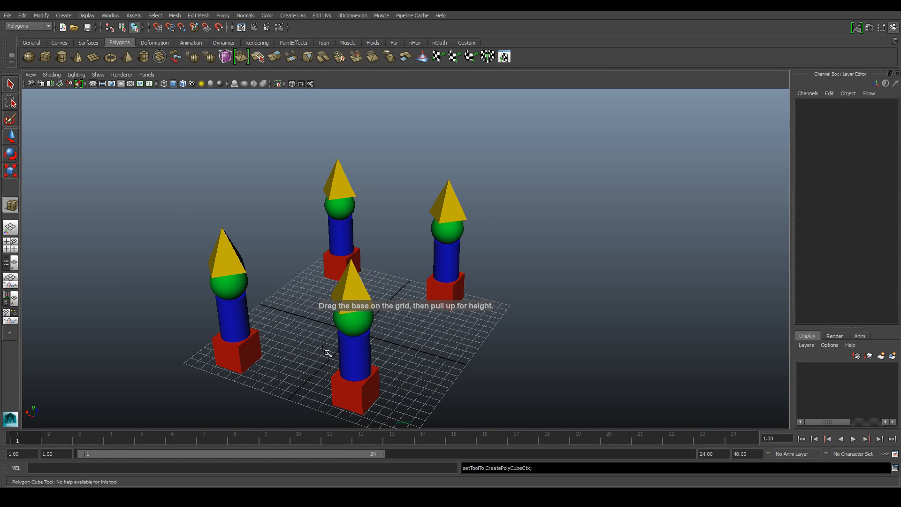
{"action": "left_click_drag", "start_coordinate": [327, 336], "coordinate": [387, 246], "text": "alt"}
{"action": "middle_click_drag", "start_coordinate": [387, 245], "coordinate": [369, 269], "text": "alt"}
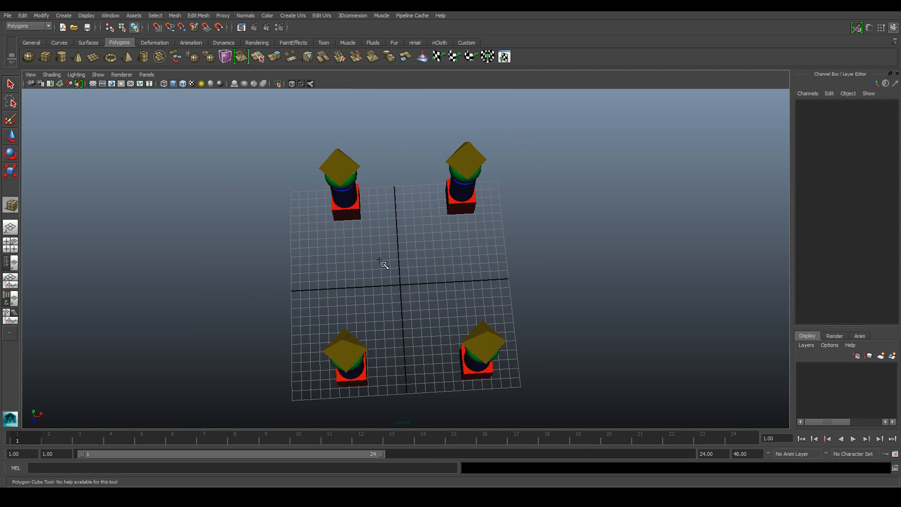
{"action": "scroll", "coordinate": [377, 259], "scroll_direction": "up", "scroll_amount": 4}
{"action": "left_click_drag", "start_coordinate": [330, 239], "coordinate": [431, 210]}
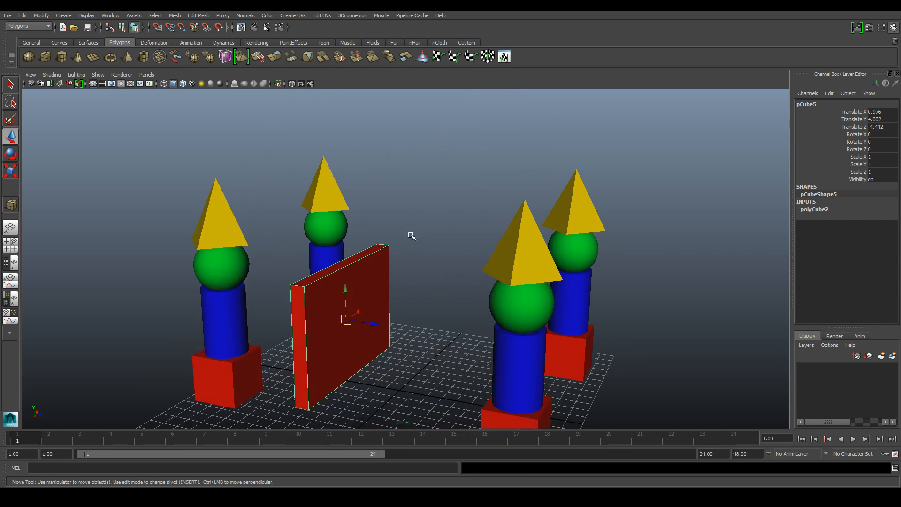
- Move the wall along Z into line with the nearest pair of towers, at about -9.659
{"action": "left_click_drag", "start_coordinate": [330, 361], "coordinate": [362, 379], "text": "alt"}
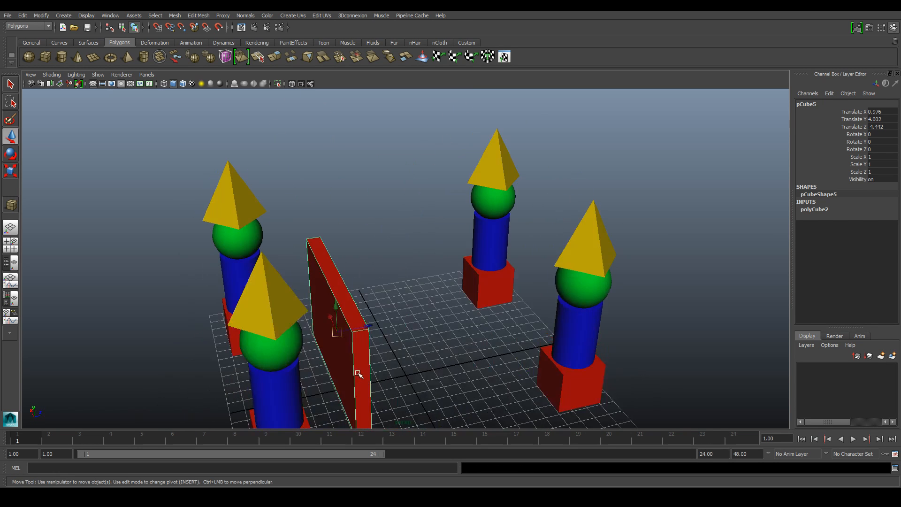
{"action": "middle_click_drag", "start_coordinate": [362, 378], "coordinate": [358, 324], "text": "alt"}
{"action": "left_click_drag", "start_coordinate": [358, 325], "coordinate": [373, 256], "text": "alt"}
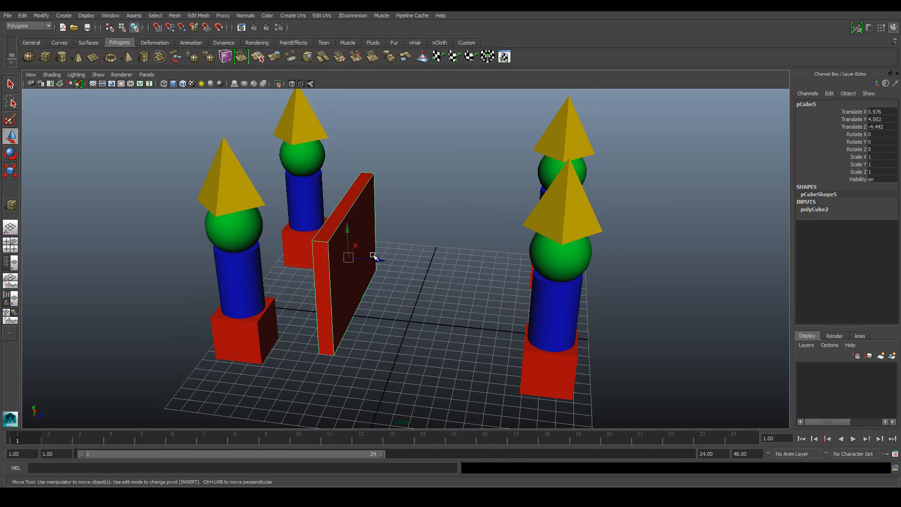
{"action": "left_click_drag", "start_coordinate": [373, 256], "coordinate": [421, 267], "text": "alt"}
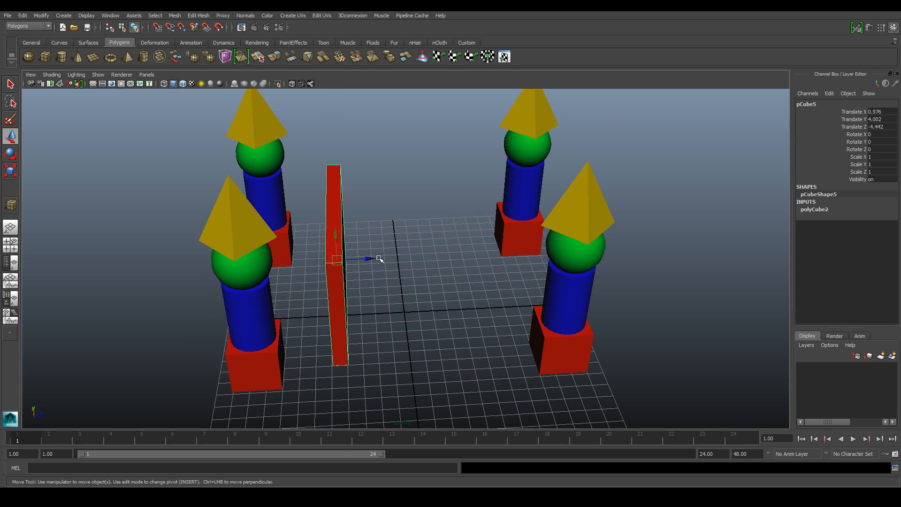
{"action": "left_click_drag", "start_coordinate": [368, 258], "coordinate": [296, 266]}
{"action": "left_click_drag", "start_coordinate": [294, 267], "coordinate": [290, 266]}
- Scale the wall's height to about 0.898 in Y and lower it to about 3.639 in Y
{"action": "left_click_drag", "start_coordinate": [290, 266], "coordinate": [341, 259], "text": "alt"}
{"action": "key", "text": "e"}
{"action": "key", "text": "r"}
{"action": "left_click_drag", "start_coordinate": [354, 269], "coordinate": [351, 283]}
{"action": "key", "text": "w"}
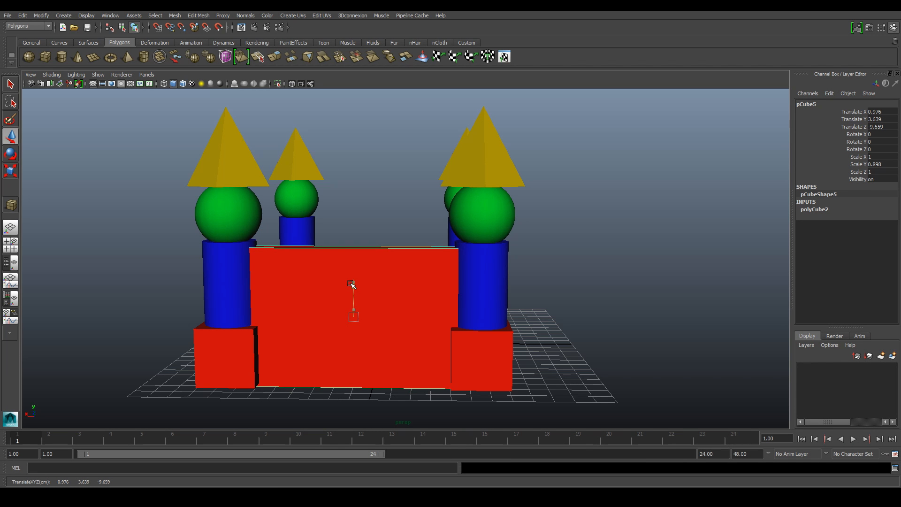
- Duplicate the wall and move the copy along Z between the opposite pair of towers
{"action": "left_click", "coordinate": [554, 263]}
{"action": "left_click_drag", "start_coordinate": [583, 274], "coordinate": [465, 259], "text": "alt"}
{"action": "left_click", "coordinate": [418, 215]}
{"action": "key", "text": "ctrl+d"}
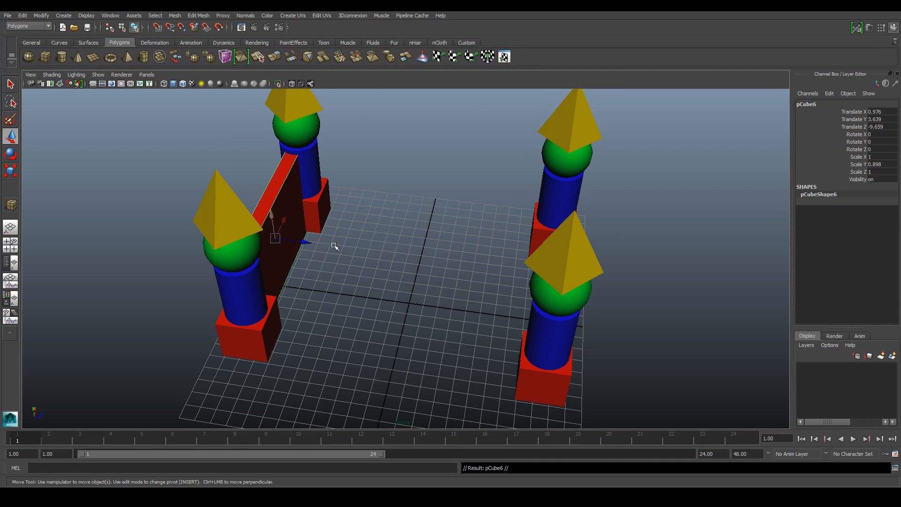
{"action": "left_click_drag", "start_coordinate": [305, 241], "coordinate": [440, 275]}
- Duplicate the wall again and move the new copy to the middle of the grid, at about -0.112 in Z
{"action": "key", "text": "ctrl+d"}
{"action": "key", "text": "e"}
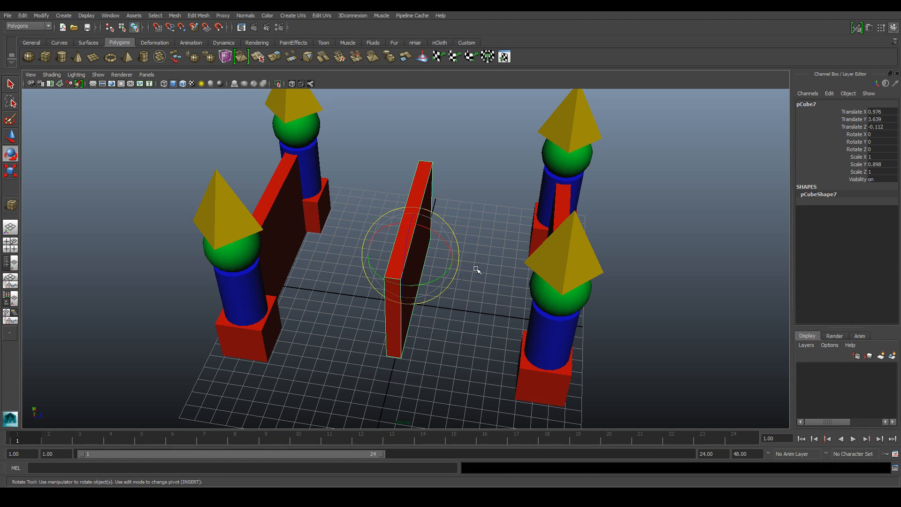
{"action": "left_click_drag", "start_coordinate": [484, 261], "coordinate": [408, 263], "text": "alt"}
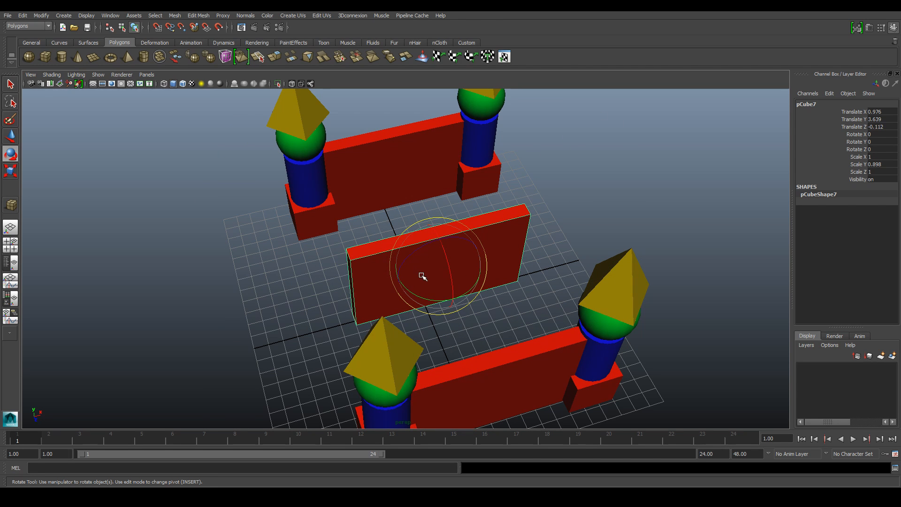
- Rotate the middle wall about the vertical axis, with Rotate Y set to exactly -90
{"action": "mouse_move", "coordinate": [433, 259]}
{"action": "left_mouse_down"}
{"action": "mouse_move", "coordinate": [455, 263]}
{"action": "mouse_move", "coordinate": [418, 234]}
{"action": "mouse_move", "coordinate": [426, 256]}
{"action": "mouse_move", "coordinate": [417, 255]}
{"action": "left_mouse_up"}
{"action": "key", "text": "ctrl+z"}
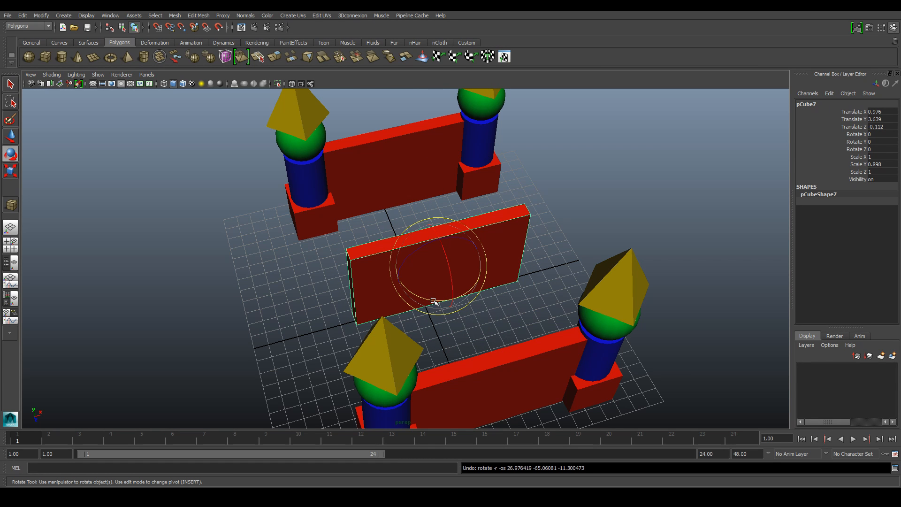
{"action": "left_click_drag", "start_coordinate": [434, 301], "coordinate": [393, 255]}
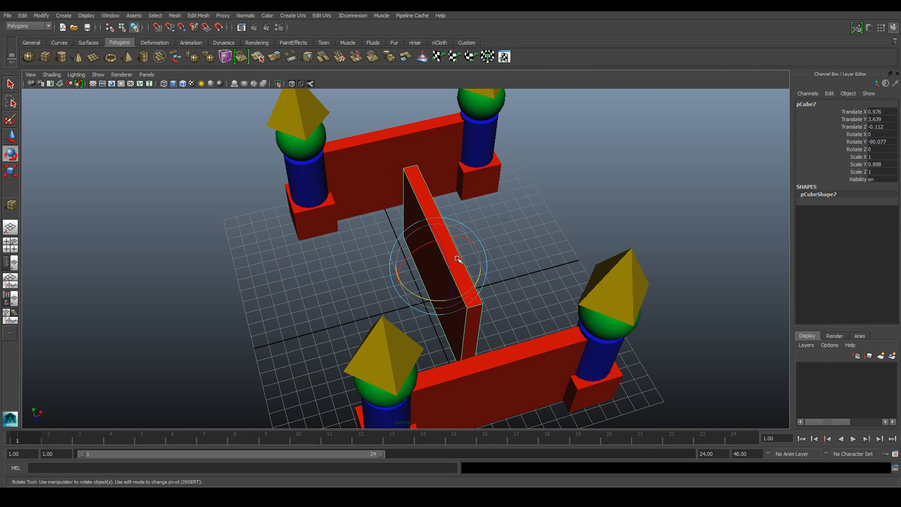
{"action": "double_click", "coordinate": [885, 142]}
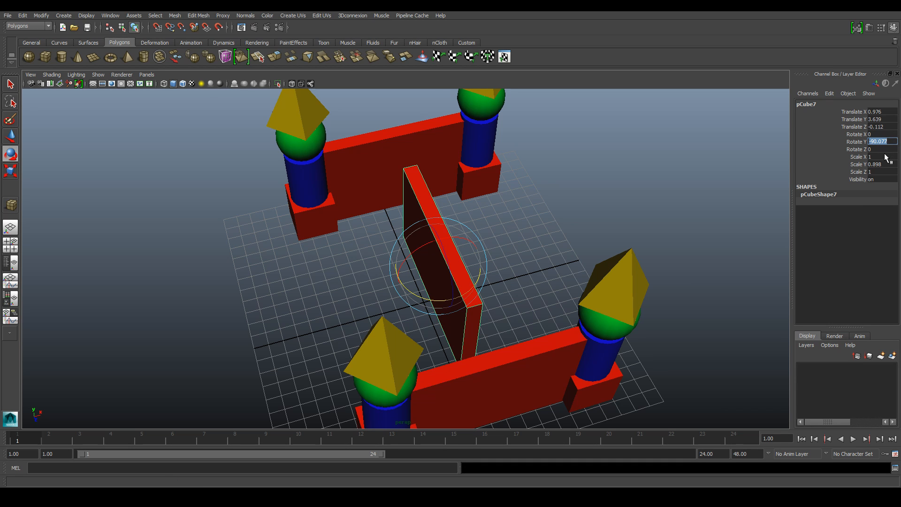
{"action": "type", "text": "-90"}
{"action": "key", "text": "Return"}
- Move the rotated wall along X into line with the side towers, at about 7.447
{"action": "key", "text": "w"}
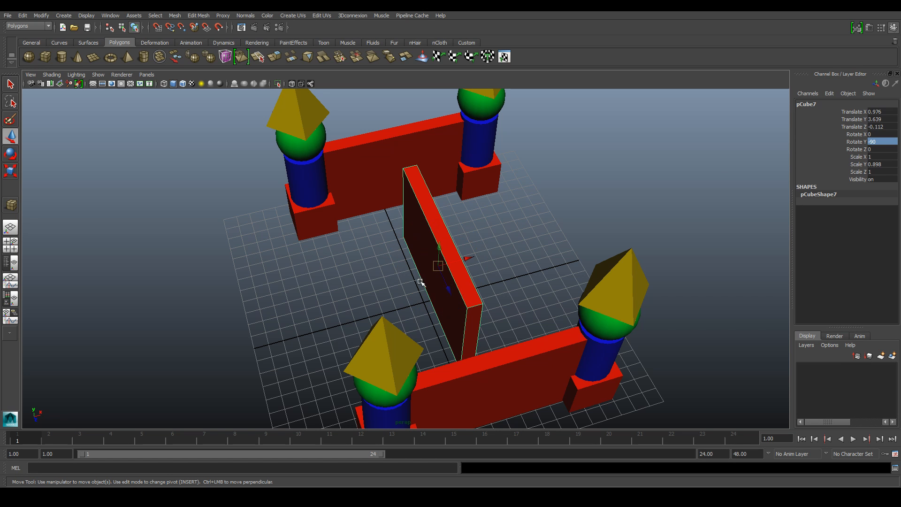
{"action": "left_click_drag", "start_coordinate": [469, 258], "coordinate": [439, 224]}
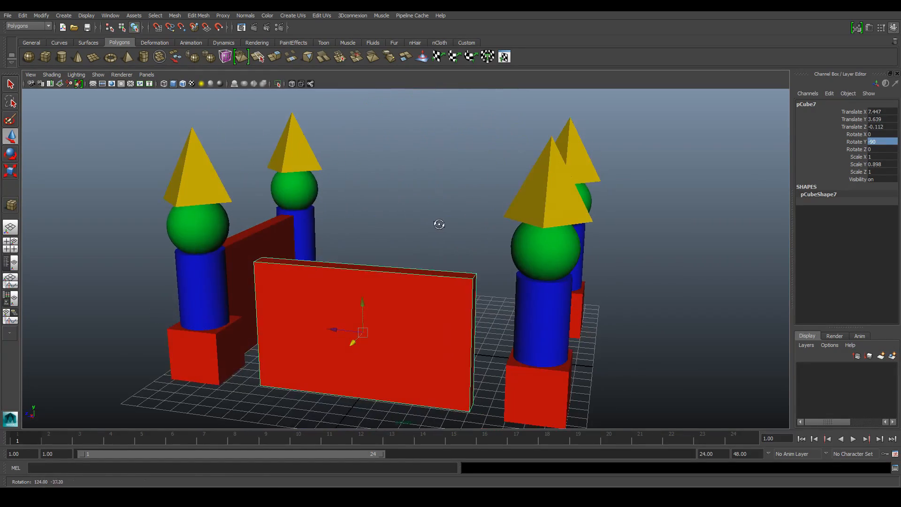
- Stretch the rotated wall along its length to about 1.455 in Scale X so it spans the gap between the two towers
{"action": "left_click_drag", "start_coordinate": [362, 257], "coordinate": [461, 291], "text": "alt"}
{"action": "middle_click_drag", "start_coordinate": [461, 292], "coordinate": [474, 237], "text": "alt"}
{"action": "left_click_drag", "start_coordinate": [441, 242], "coordinate": [487, 256], "text": "alt"}
{"action": "key", "text": "r"}
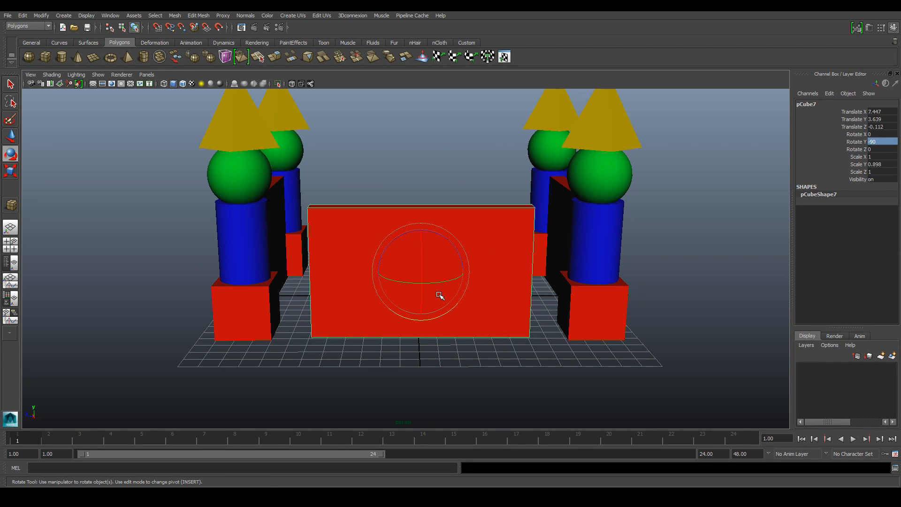
{"action": "key", "text": "r"}
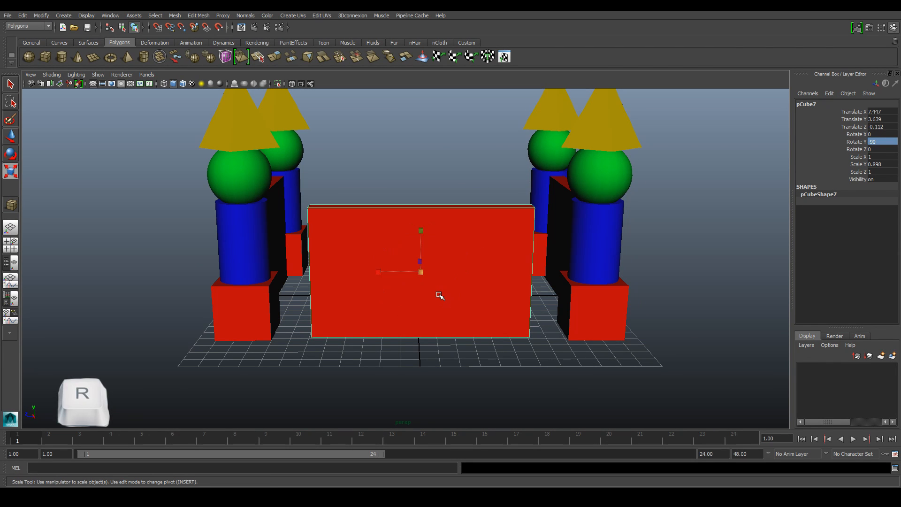
{"action": "left_click_drag", "start_coordinate": [410, 286], "coordinate": [354, 316], "text": "alt"}
{"action": "left_click_drag", "start_coordinate": [353, 315], "coordinate": [376, 307], "text": "alt"}
{"action": "left_click", "coordinate": [381, 227]}
{"action": "left_click_drag", "start_coordinate": [513, 261], "coordinate": [415, 259], "text": "alt"}
{"action": "left_click", "coordinate": [426, 233]}
{"action": "left_click_drag", "start_coordinate": [487, 199], "coordinate": [399, 220], "text": "alt"}
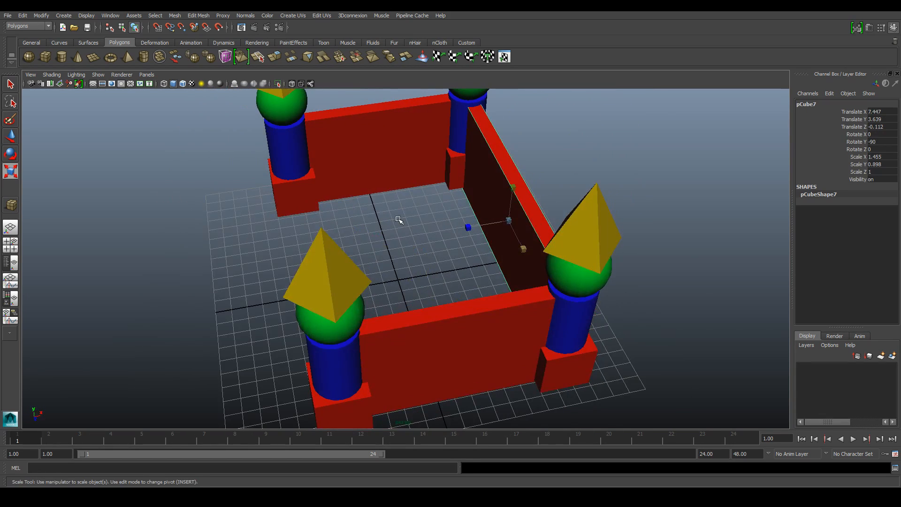
- Duplicate the stretched wall and move the copy along X to the opposite pair of towers, at about -5.519
{"action": "key", "text": "ctrl+d"}
{"action": "key", "text": "w"}
{"action": "left_click_drag", "start_coordinate": [520, 219], "coordinate": [396, 280]}
{"action": "left_click", "coordinate": [398, 233]}
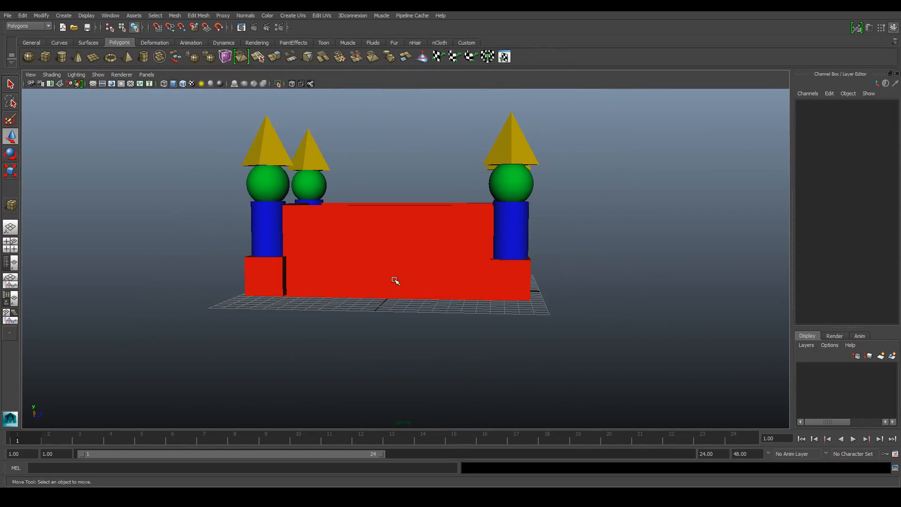
{"action": "left_click", "coordinate": [395, 280]}
{"action": "left_click_drag", "start_coordinate": [404, 311], "coordinate": [439, 328], "text": "alt"}
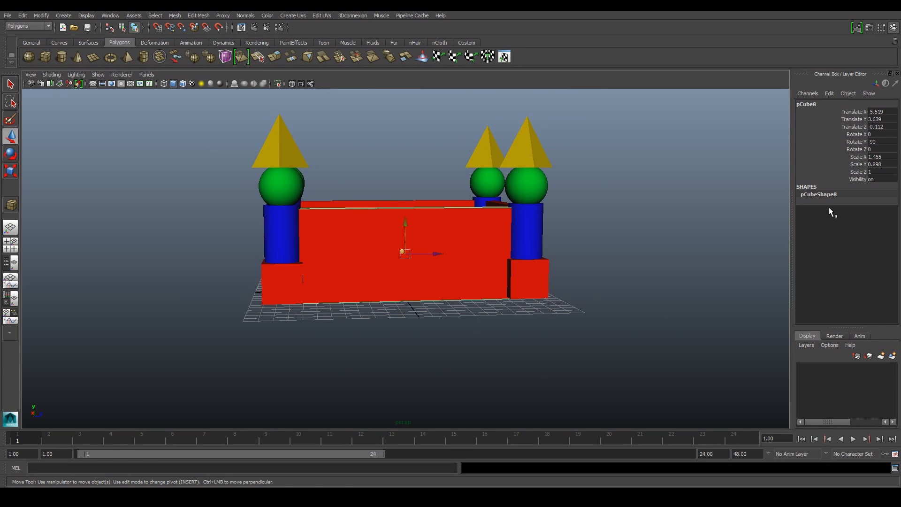
{"action": "double_click", "coordinate": [815, 194]}
{"action": "left_click", "coordinate": [860, 187]}
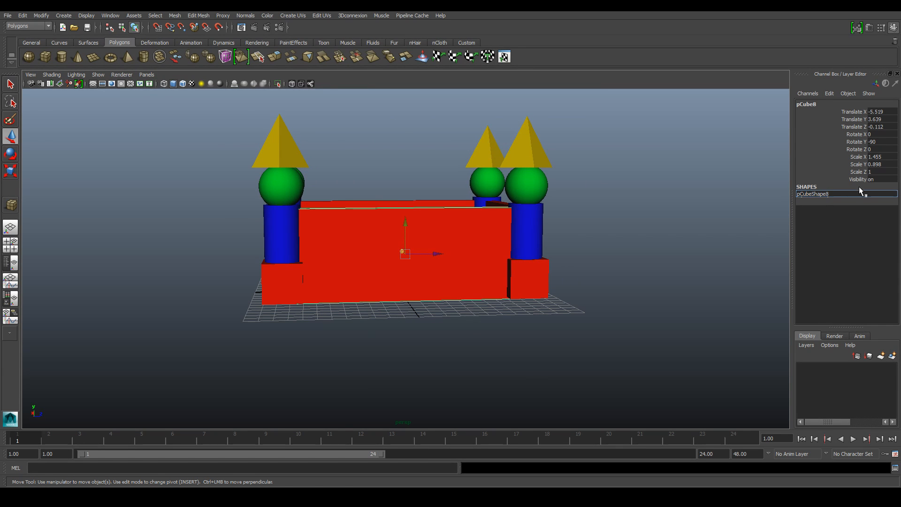
{"action": "key", "text": "q"}
{"action": "scroll", "coordinate": [375, 235], "scroll_direction": "up", "scroll_amount": 3}
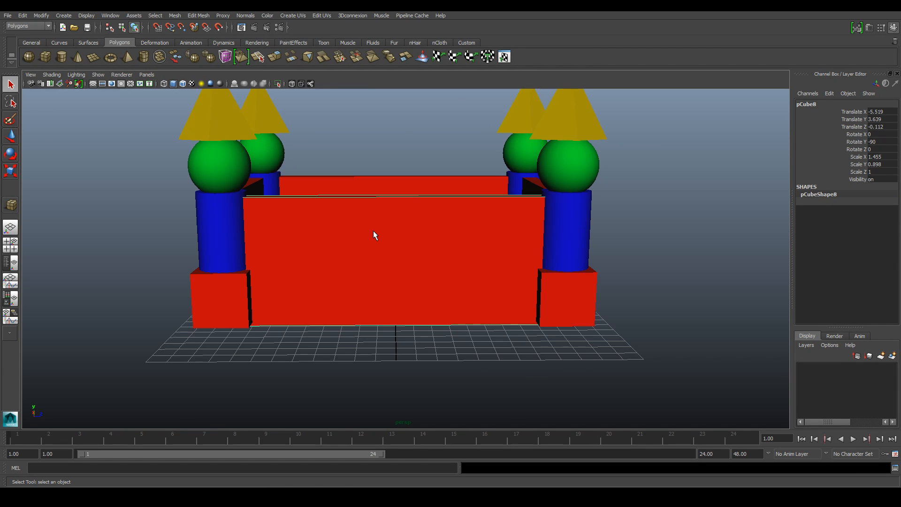
{"action": "left_click_drag", "start_coordinate": [402, 271], "coordinate": [426, 308], "text": "alt"}
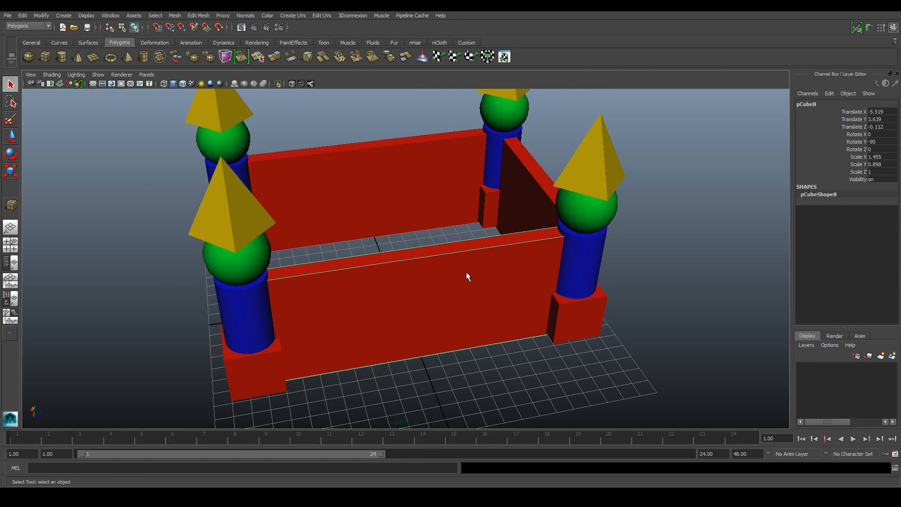
{"action": "left_click_drag", "start_coordinate": [468, 274], "coordinate": [628, 261], "text": "alt"}
{"action": "left_click_drag", "start_coordinate": [374, 324], "coordinate": [425, 327], "text": "alt"}
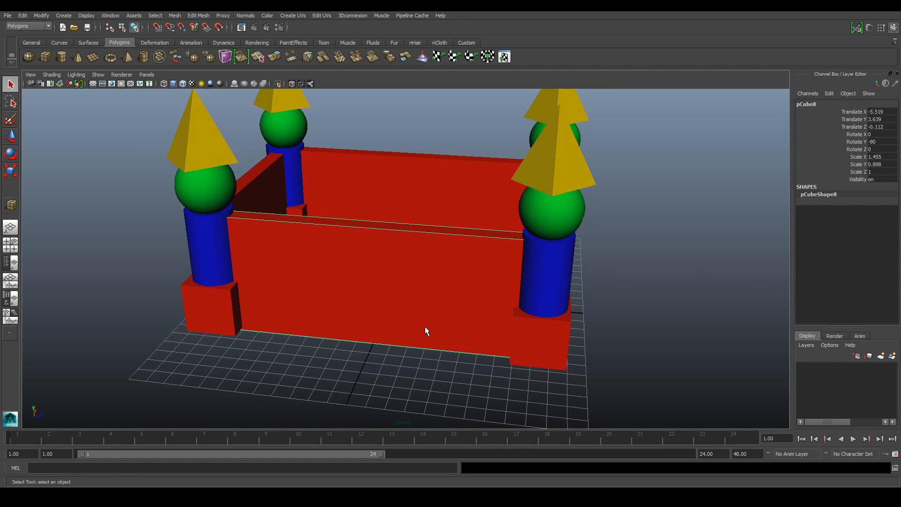
{"action": "middle_click_drag", "start_coordinate": [407, 322], "coordinate": [404, 316], "text": "alt"}
{"action": "left_click", "coordinate": [203, 286]}
{"action": "left_click", "coordinate": [197, 254]}
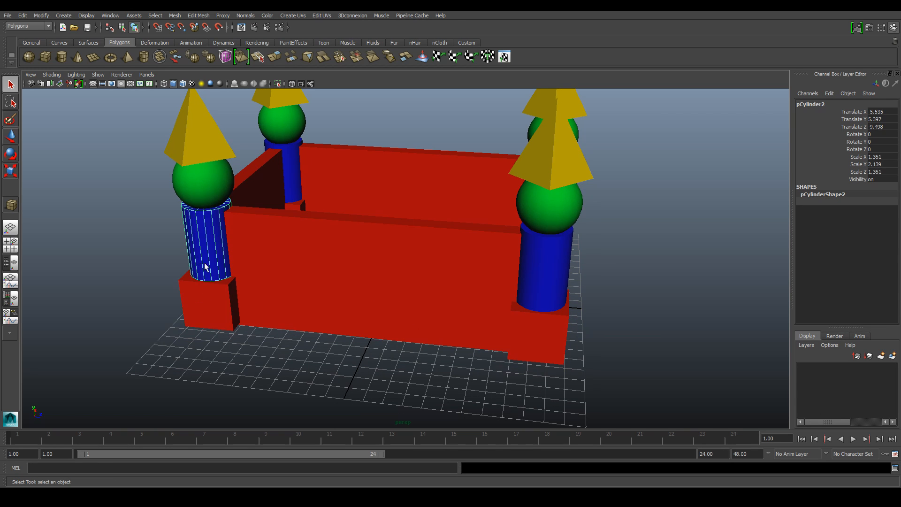
- Select the new front wall and isolate it so it is the only object shown in the view
{"action": "left_click", "coordinate": [370, 289]}
{"action": "left_click_drag", "start_coordinate": [260, 301], "coordinate": [300, 301], "text": "alt"}
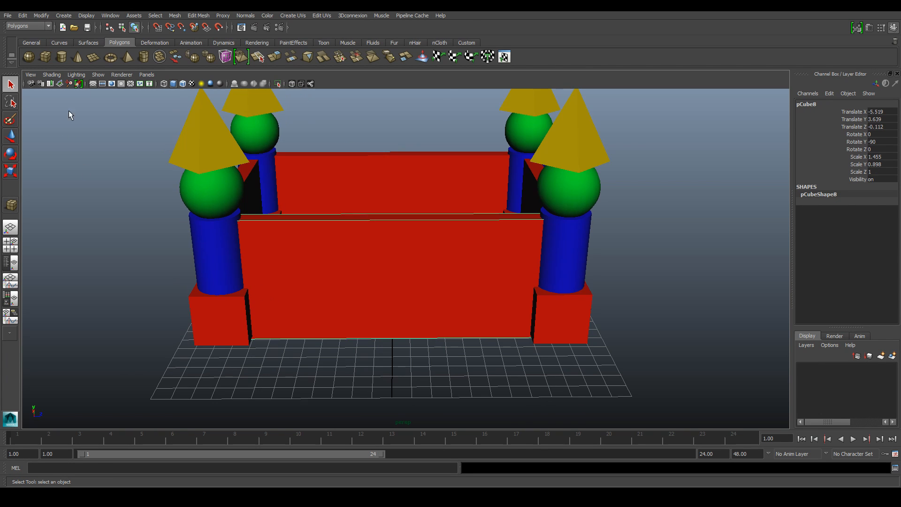
{"action": "left_click", "coordinate": [97, 75]}
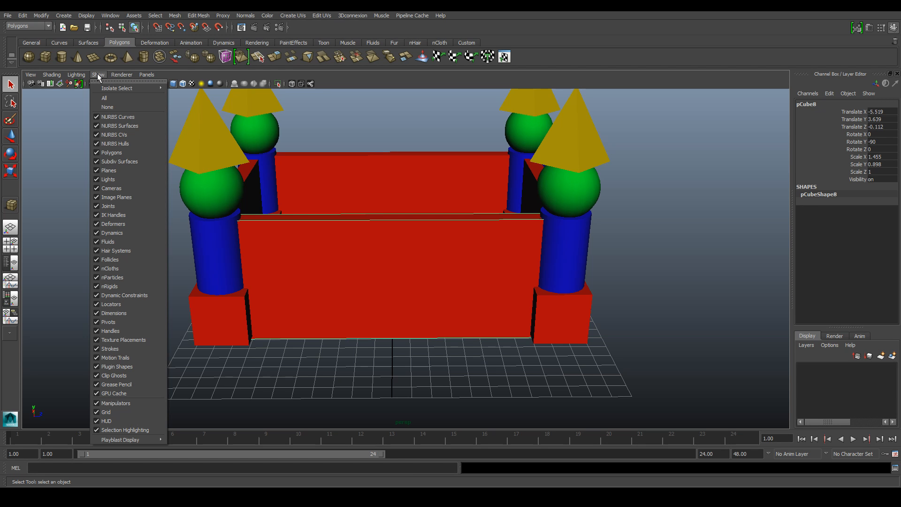
{"action": "mouse_move", "coordinate": [141, 89]}
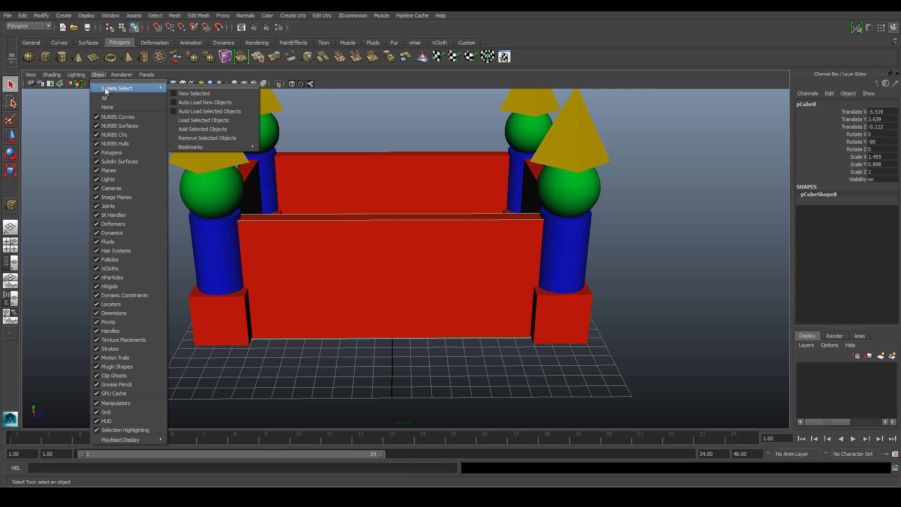
{"action": "left_click", "coordinate": [219, 92]}
{"action": "left_click_drag", "start_coordinate": [241, 277], "coordinate": [390, 265], "text": "alt"}
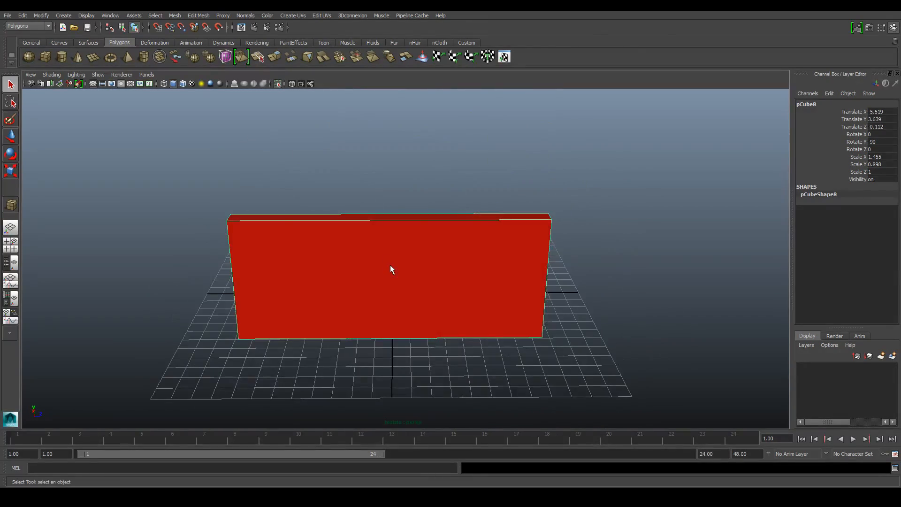
{"action": "key", "text": "f"}
{"action": "scroll", "coordinate": [394, 275], "scroll_direction": "down", "scroll_amount": 5}
{"action": "left_click_drag", "start_coordinate": [397, 278], "coordinate": [601, 312], "text": "alt"}
{"action": "left_click_drag", "start_coordinate": [504, 260], "coordinate": [501, 252], "text": "alt"}
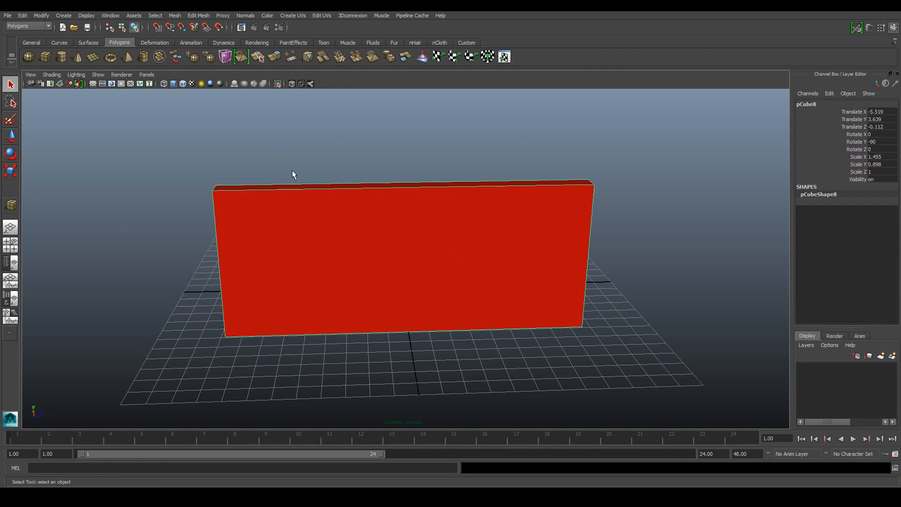
- Insert a vertical edge loop at the middle of the wall and a horizontal edge loop slightly below its mid-height
{"action": "left_click", "coordinate": [198, 15]}
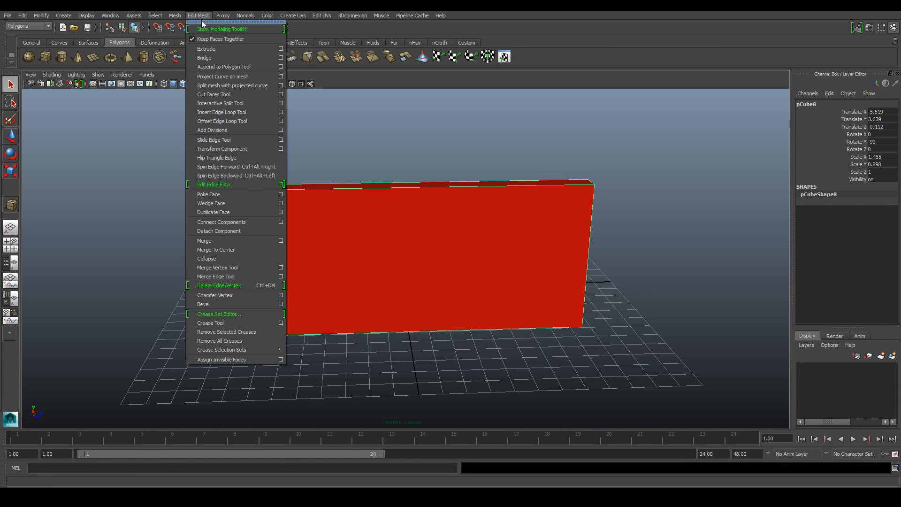
{"action": "left_click", "coordinate": [217, 113]}
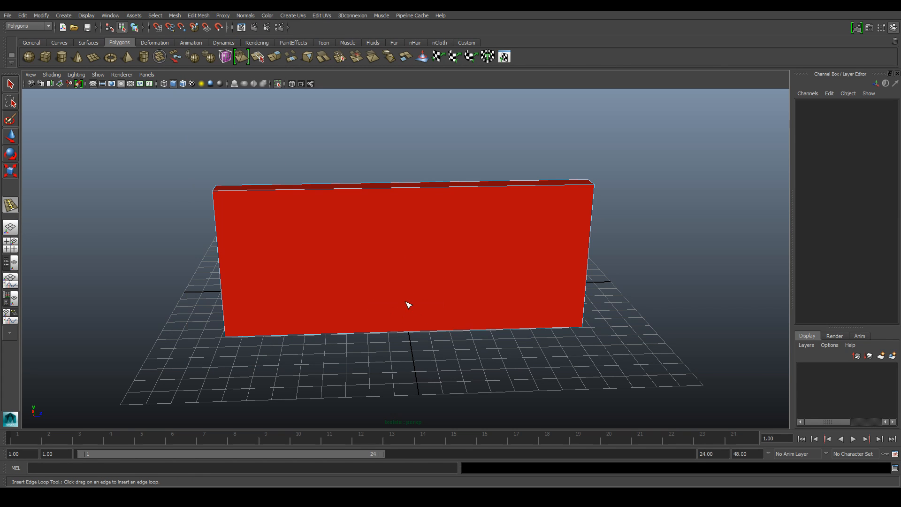
{"action": "left_click_drag", "start_coordinate": [408, 191], "coordinate": [409, 188]}
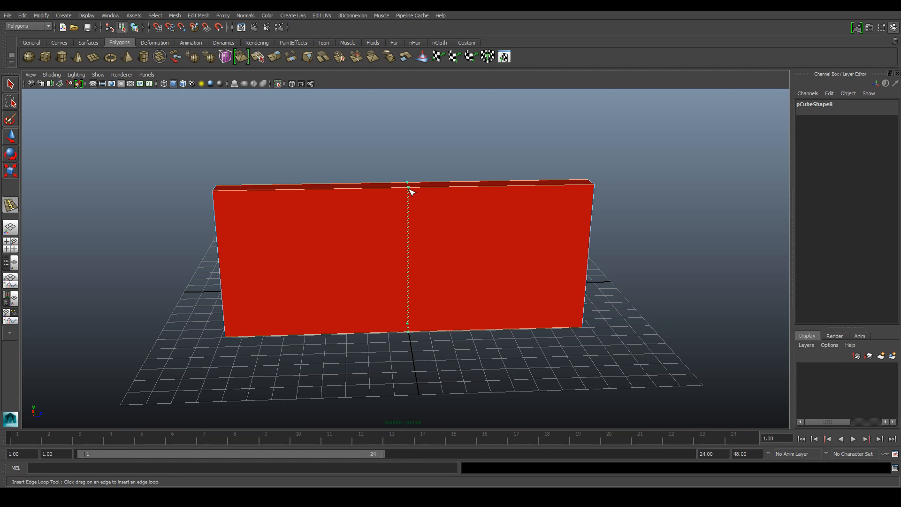
{"action": "left_click_drag", "start_coordinate": [409, 189], "coordinate": [410, 190]}
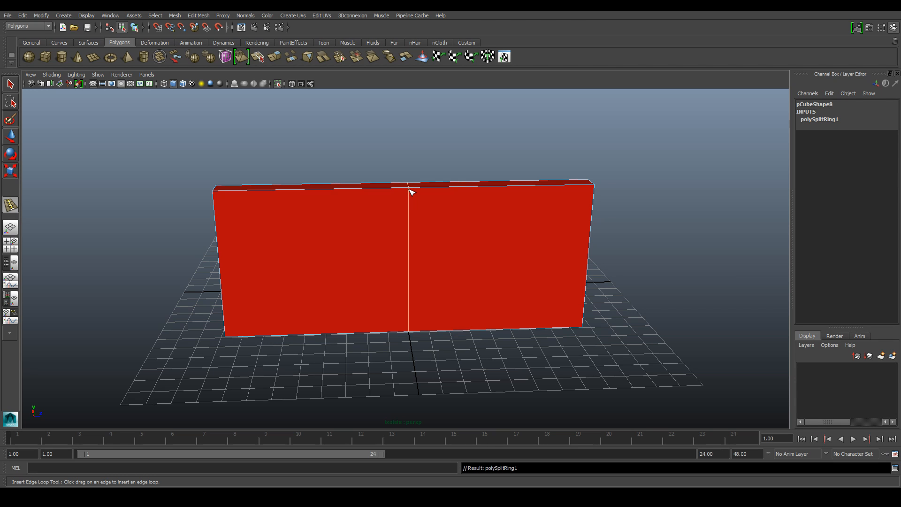
{"action": "left_click_drag", "start_coordinate": [410, 270], "coordinate": [411, 267]}
{"action": "left_click_drag", "start_coordinate": [408, 273], "coordinate": [410, 274]}
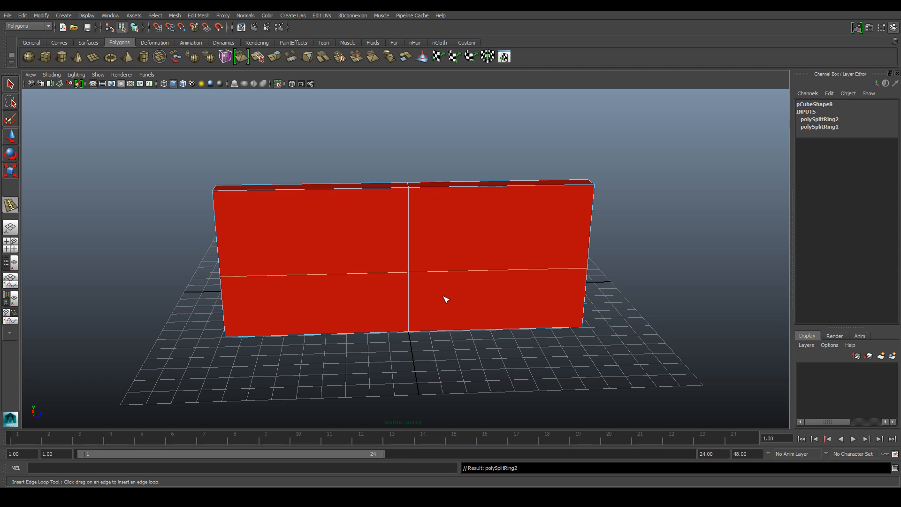
- Use the Offset Edge Loop Tool to add two pairs of vertical edge loops, one on each side of the wall's centre loop
{"action": "left_click", "coordinate": [199, 15]}
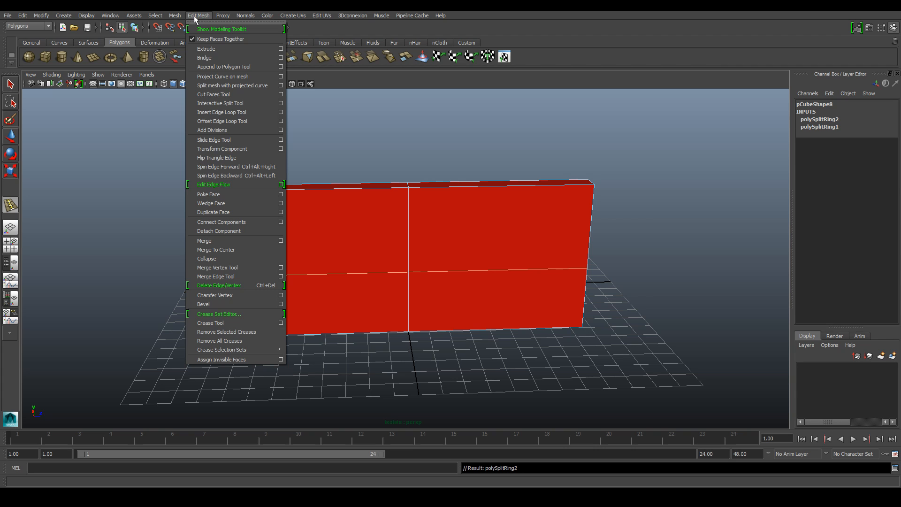
{"action": "left_click", "coordinate": [231, 121]}
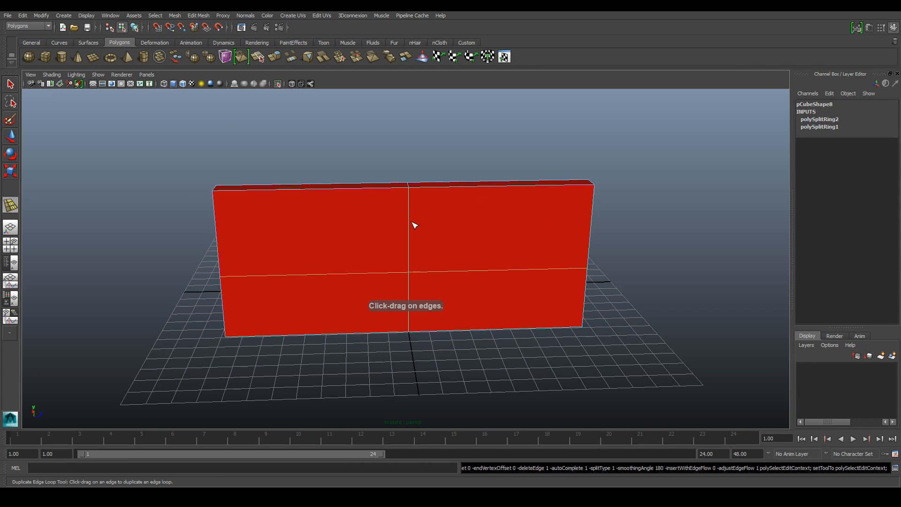
{"action": "mouse_move", "coordinate": [412, 221]}
{"action": "left_mouse_down"}
{"action": "mouse_move", "coordinate": [410, 255]}
{"action": "mouse_move", "coordinate": [408, 212]}
{"action": "left_mouse_up"}
{"action": "key", "text": "ctrl+z"}
{"action": "mouse_move", "coordinate": [395, 273]}
{"action": "left_mouse_down"}
{"action": "mouse_move", "coordinate": [423, 280]}
{"action": "mouse_move", "coordinate": [395, 257]}
{"action": "left_mouse_up"}
{"action": "key", "text": "ctrl+z"}
{"action": "left_click_drag", "start_coordinate": [410, 224], "coordinate": [412, 249]}
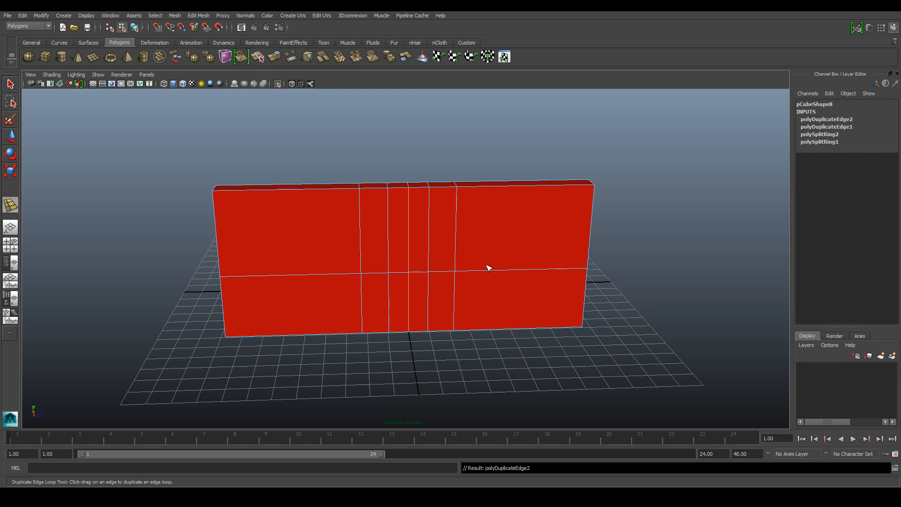
- Return the wall to object mode and turn off its isolation so the whole castle is shown
{"action": "right_click_drag", "start_coordinate": [432, 259], "coordinate": [477, 253]}
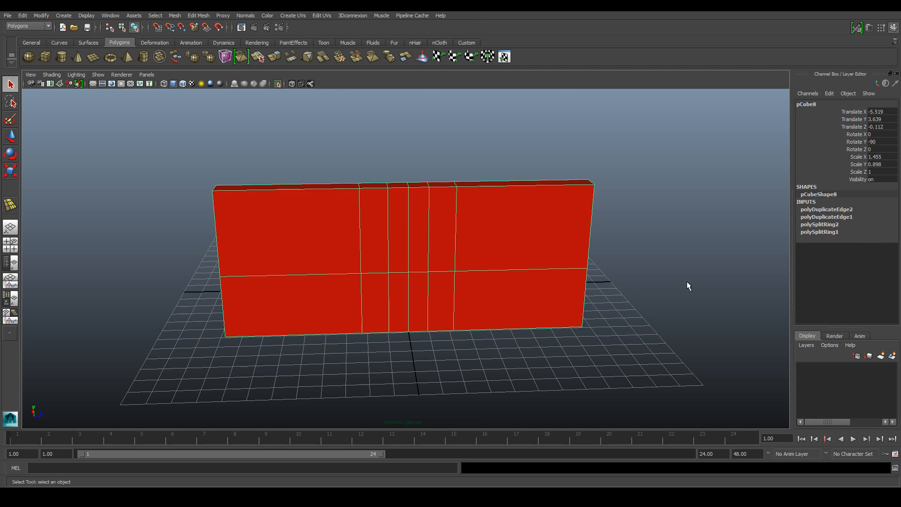
{"action": "left_click", "coordinate": [98, 74]}
{"action": "mouse_move", "coordinate": [134, 91]}
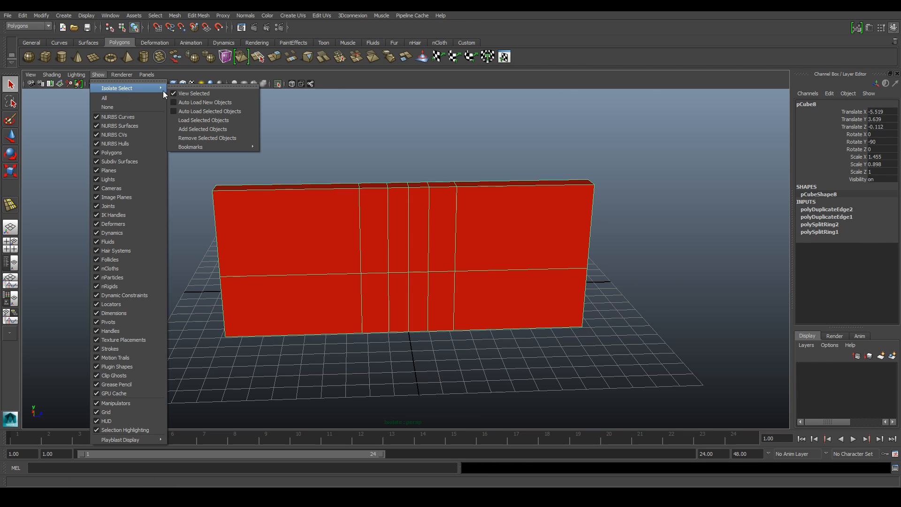
{"action": "left_click", "coordinate": [197, 94]}
- Select the bottom vertices of the wall's three central edge loops and raise them to about 2.495 in Y to open a doorway
{"action": "mouse_move", "coordinate": [441, 226]}
{"action": "left_mouse_down", "text": "alt"}
{"action": "mouse_move", "coordinate": [442, 207]}
{"action": "mouse_move", "coordinate": [431, 214]}
{"action": "left_mouse_up", "text": "alt"}
{"action": "right_click_drag", "start_coordinate": [430, 213], "coordinate": [440, 325], "text": "alt"}
{"action": "right_click", "coordinate": [387, 281]}
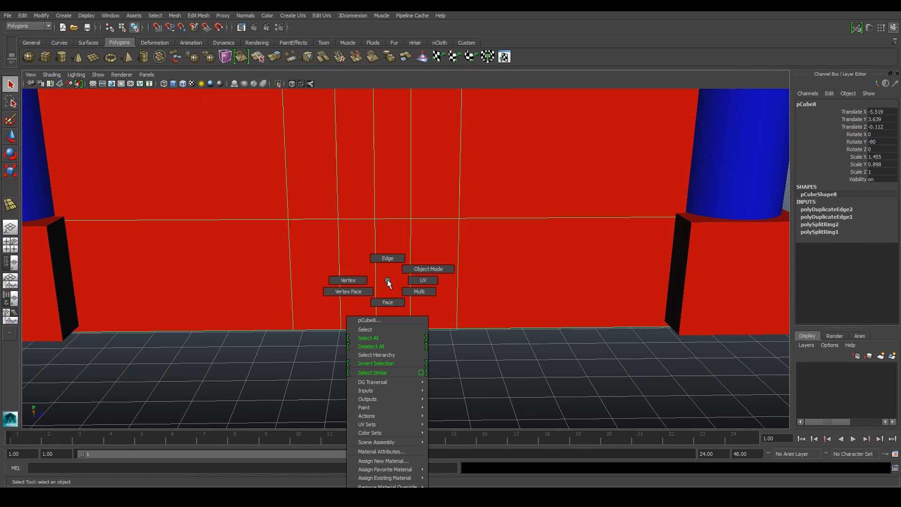
{"action": "left_click", "coordinate": [357, 280]}
{"action": "left_click_drag", "start_coordinate": [400, 309], "coordinate": [446, 264], "text": "alt"}
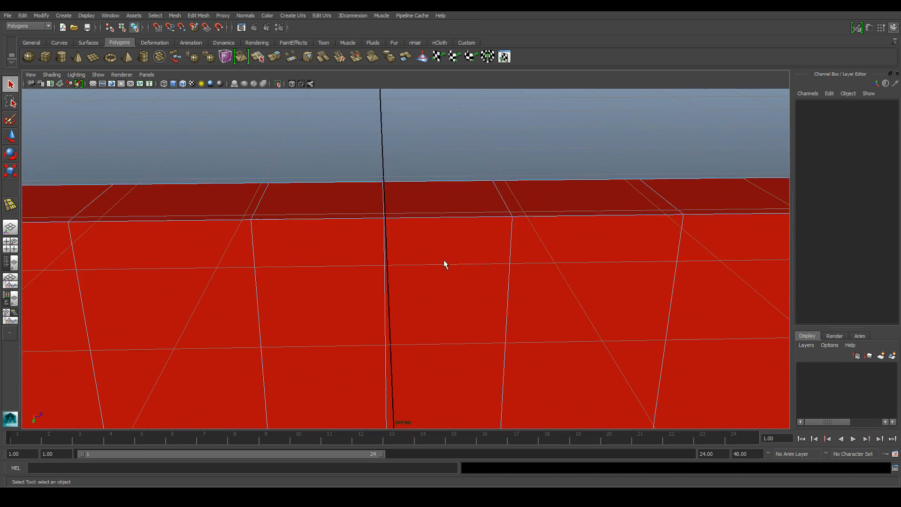
{"action": "left_click", "coordinate": [513, 217]}
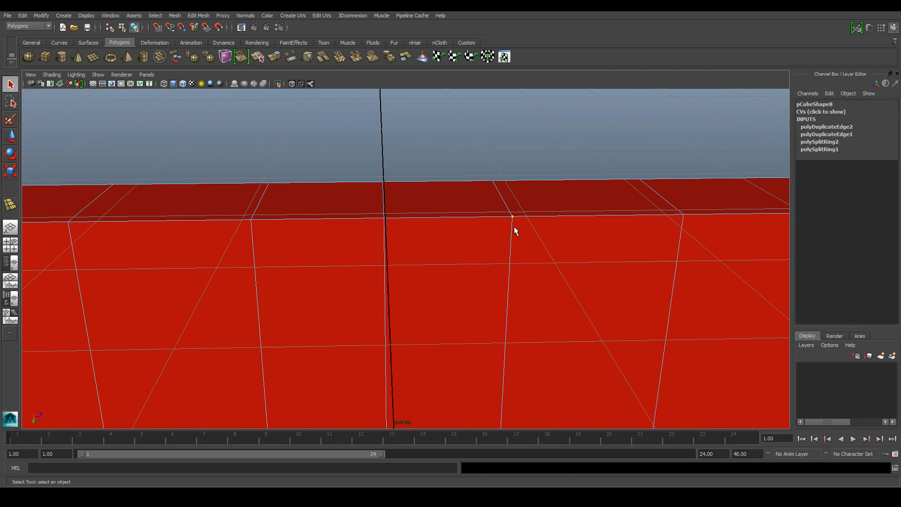
{"action": "left_click_drag", "start_coordinate": [254, 165], "coordinate": [525, 231]}
{"action": "left_click_drag", "start_coordinate": [319, 221], "coordinate": [287, 211], "text": "alt"}
{"action": "key", "text": "w"}
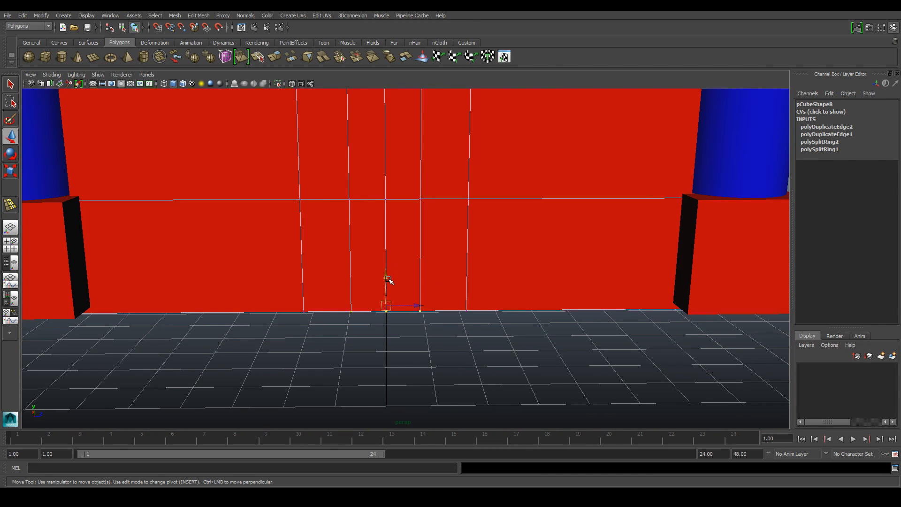
{"action": "left_click_drag", "start_coordinate": [390, 280], "coordinate": [387, 192]}
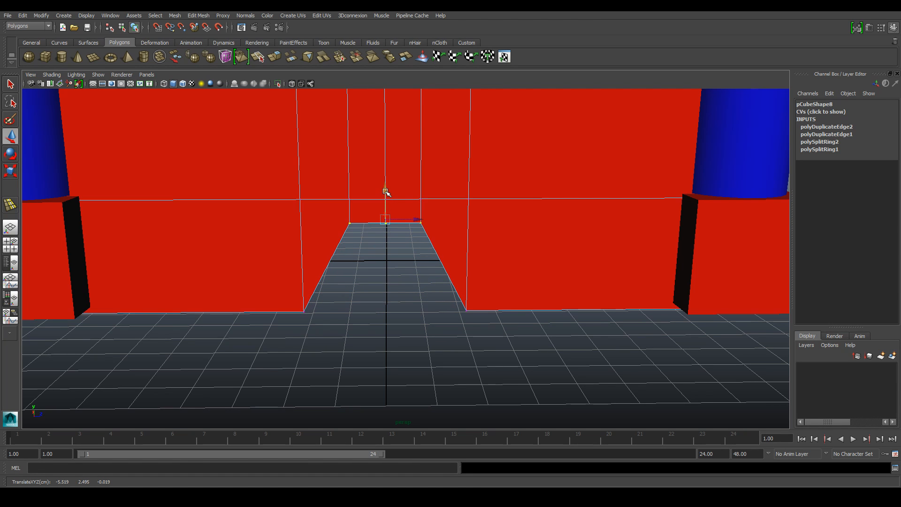
- Deselect the outer vertices at the top of the doorway and raise only the middle ones to form a peak
{"action": "left_click_drag", "start_coordinate": [449, 264], "coordinate": [417, 204], "text": "ctrl"}
{"action": "left_click_drag", "start_coordinate": [351, 246], "coordinate": [392, 201], "text": "ctrl"}
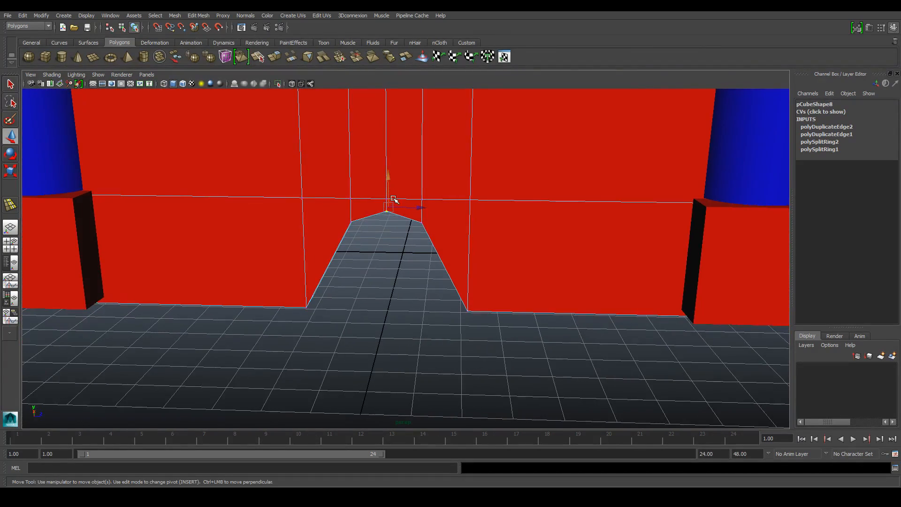
{"action": "scroll", "coordinate": [389, 214], "scroll_direction": "down", "scroll_amount": 2}
{"action": "middle_click_drag", "start_coordinate": [438, 212], "coordinate": [432, 232], "text": "alt"}
- Select the outer vertical edge loops on both sides of the doorway, scale them closer together along Z, and return to object mode
{"action": "right_click_drag", "start_coordinate": [450, 209], "coordinate": [432, 194]}
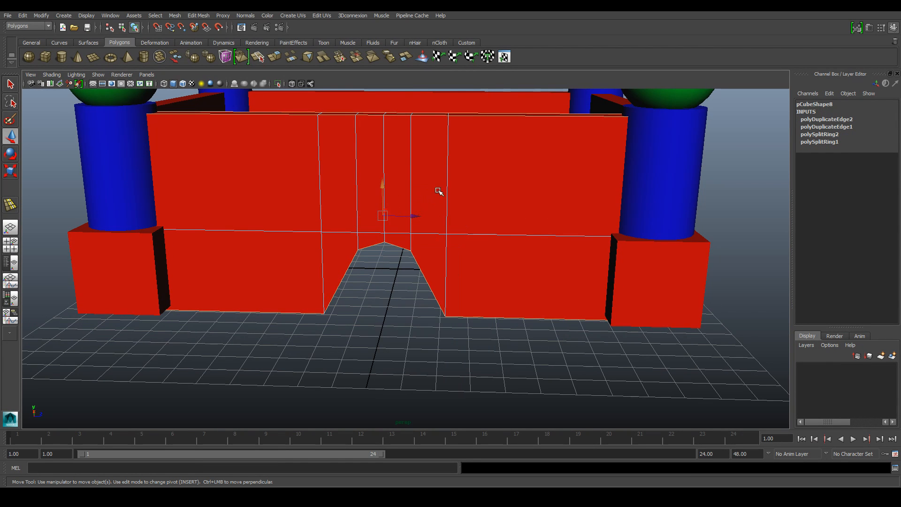
{"action": "left_click", "coordinate": [448, 179]}
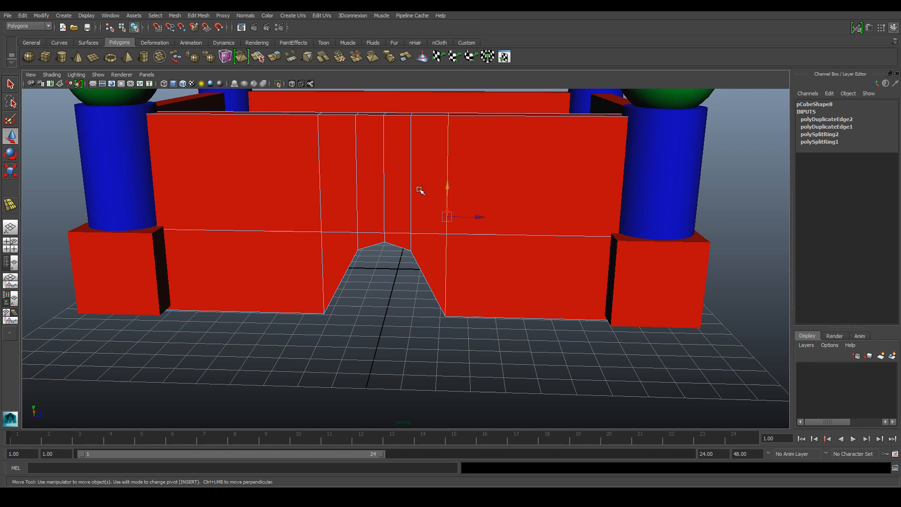
{"action": "left_click", "coordinate": [321, 167], "text": "shift"}
{"action": "key", "text": "e"}
{"action": "key", "text": "r"}
{"action": "left_click_drag", "start_coordinate": [427, 218], "coordinate": [407, 216]}
{"action": "right_click_drag", "start_coordinate": [459, 212], "coordinate": [496, 202]}
- Examine the doorway in the front wall from several angles and distances
{"action": "scroll", "coordinate": [486, 344], "scroll_direction": "down", "scroll_amount": 5}
{"action": "left_click_drag", "start_coordinate": [292, 335], "coordinate": [358, 333], "text": "alt"}
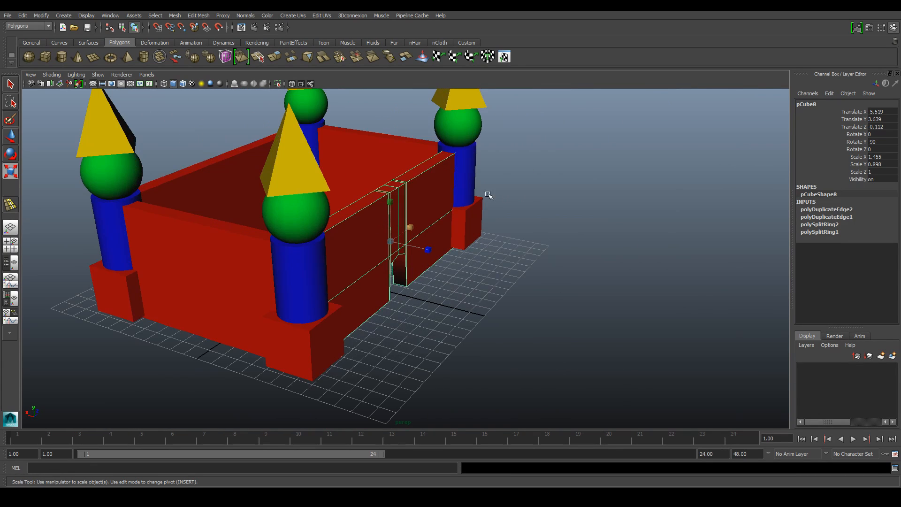
{"action": "left_click_drag", "start_coordinate": [425, 196], "coordinate": [371, 187], "text": "alt"}
{"action": "middle_click_drag", "start_coordinate": [395, 205], "coordinate": [404, 237], "text": "alt"}
{"action": "right_click", "coordinate": [488, 217]}
{"action": "right_click_drag", "start_coordinate": [488, 217], "coordinate": [511, 209]}
{"action": "scroll", "coordinate": [473, 229], "scroll_direction": "up", "scroll_amount": 3}
{"action": "scroll", "coordinate": [314, 233], "scroll_direction": "up", "scroll_amount": 5}
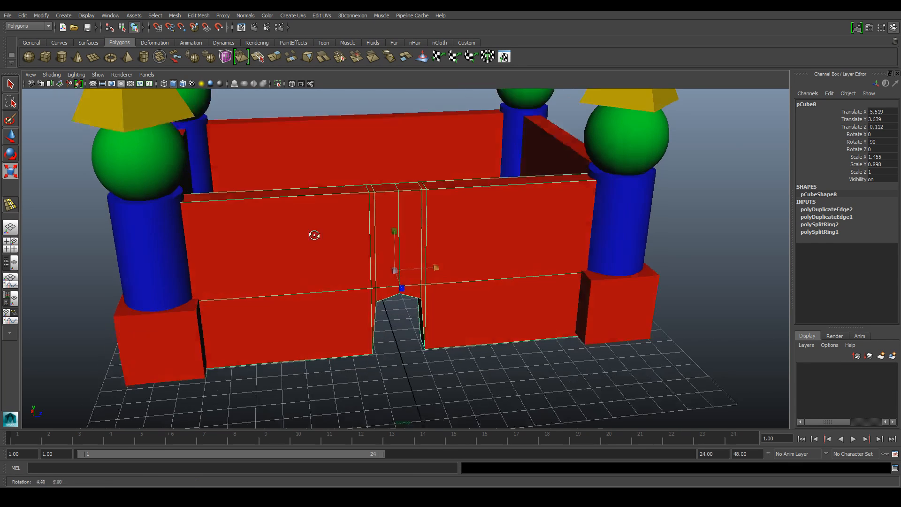
- Insert two vertical edge loops in the front wall between the near-side tower and the doorway, about one battlement's width apart
{"action": "middle_click_drag", "start_coordinate": [293, 241], "coordinate": [353, 234], "text": "alt"}
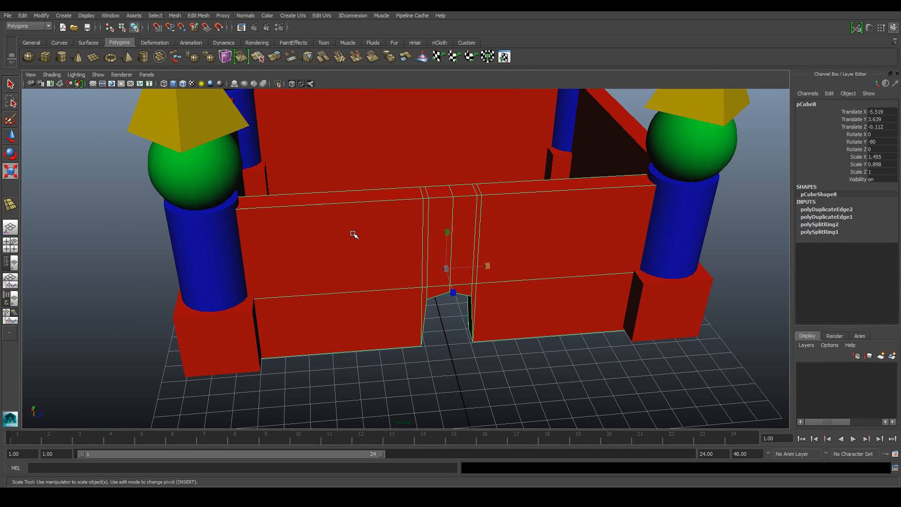
{"action": "left_click", "coordinate": [200, 16]}
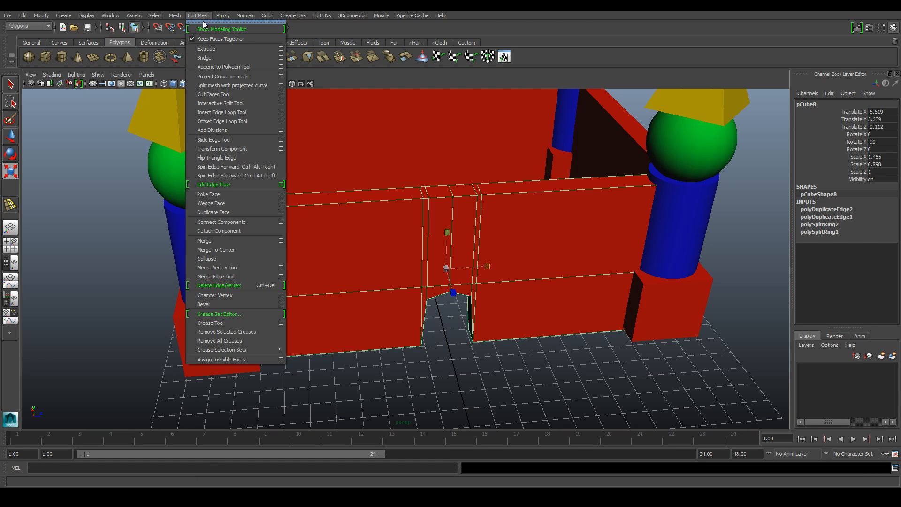
{"action": "left_click", "coordinate": [232, 113]}
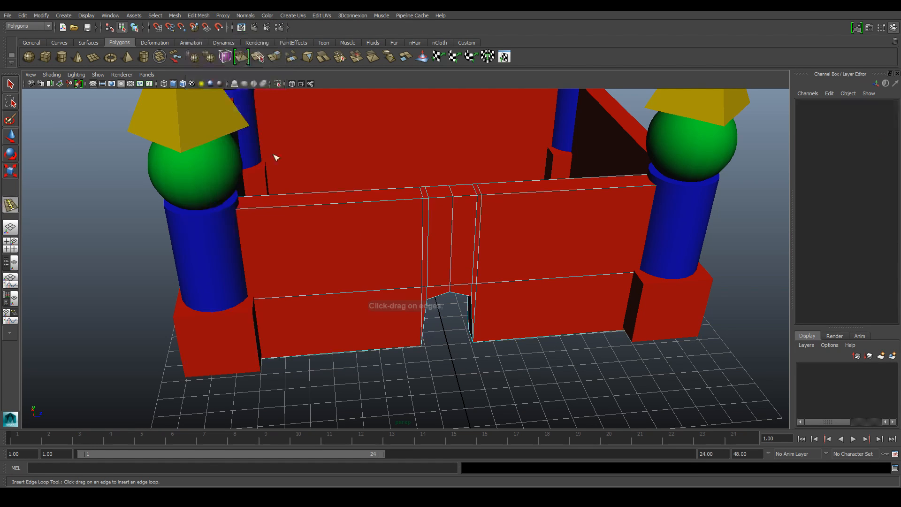
{"action": "left_click", "coordinate": [301, 207]}
{"action": "left_click", "coordinate": [346, 203]}
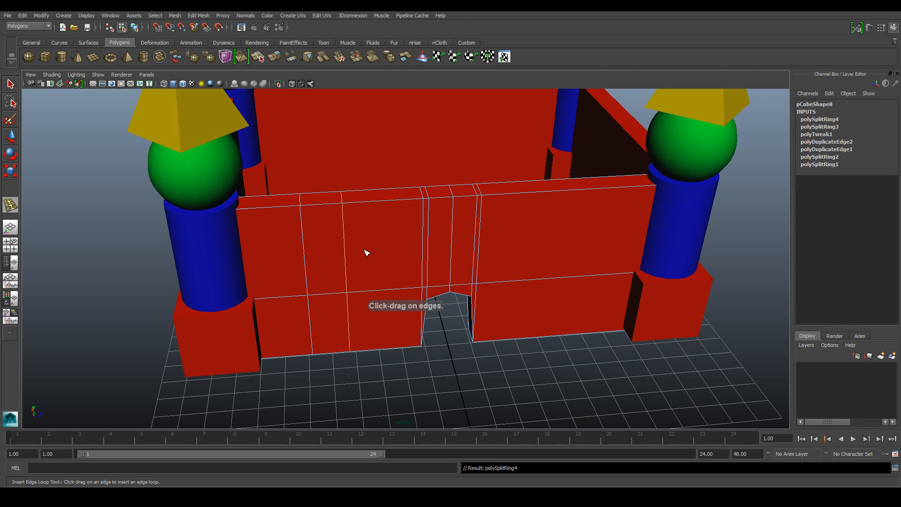
{"action": "key", "text": "q"}
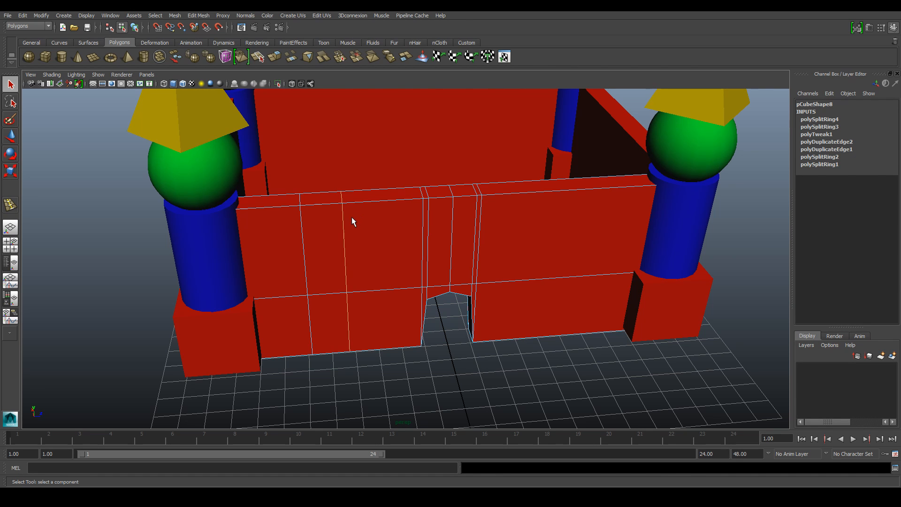
{"action": "key", "text": "q"}
- Select the wall's top face between the two new edge loops, raise it about 1.66 in Y, and undo the move
{"action": "right_click_drag", "start_coordinate": [320, 203], "coordinate": [316, 229]}
{"action": "left_click", "coordinate": [309, 195]}
{"action": "left_click", "coordinate": [11, 136]}
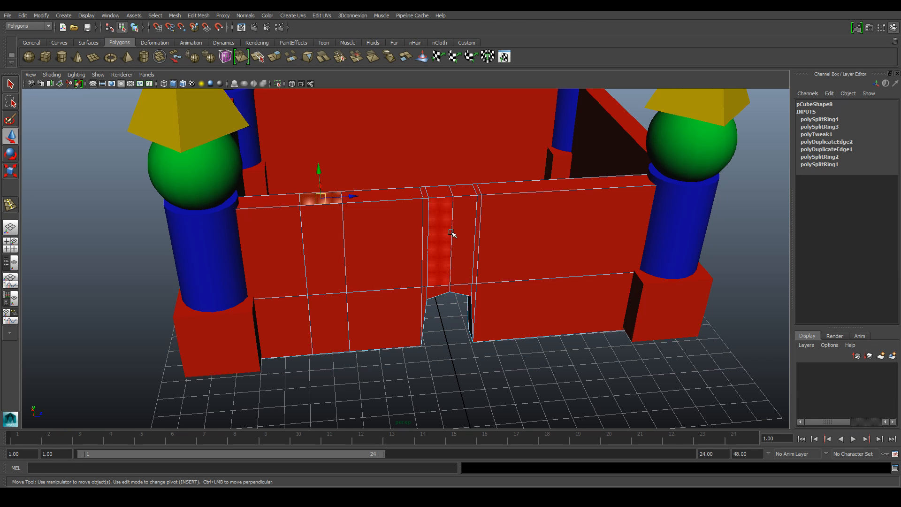
{"action": "left_click_drag", "start_coordinate": [319, 170], "coordinate": [322, 128]}
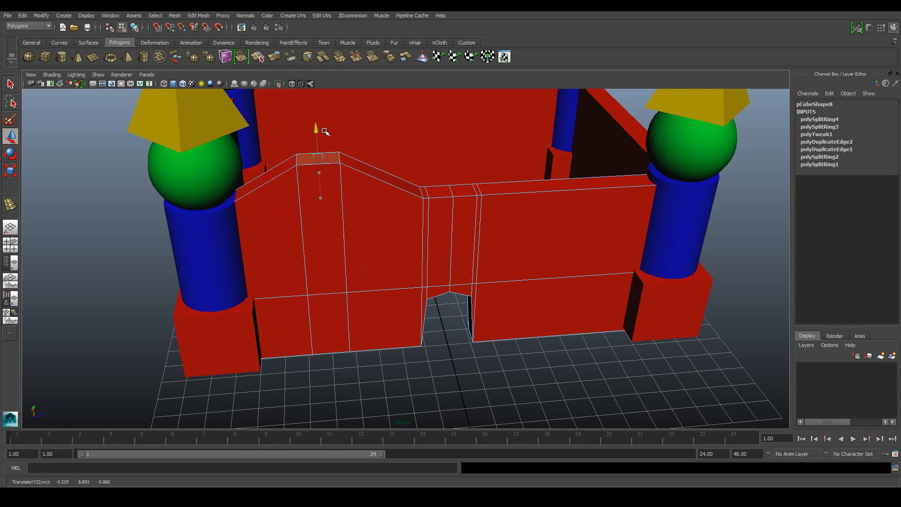
{"action": "key", "text": "ctrl+z"}
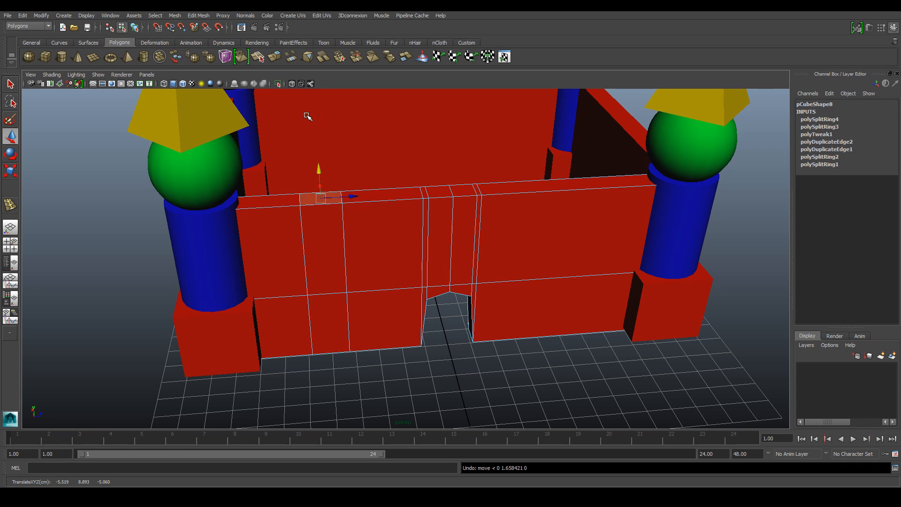
- Extrude the selected top face a short distance upward into a battlement block and return to object mode
{"action": "left_click", "coordinate": [277, 60]}
{"action": "left_click_drag", "start_coordinate": [359, 178], "coordinate": [358, 144], "text": "alt"}
{"action": "scroll", "coordinate": [328, 152], "scroll_direction": "up", "scroll_amount": 1}
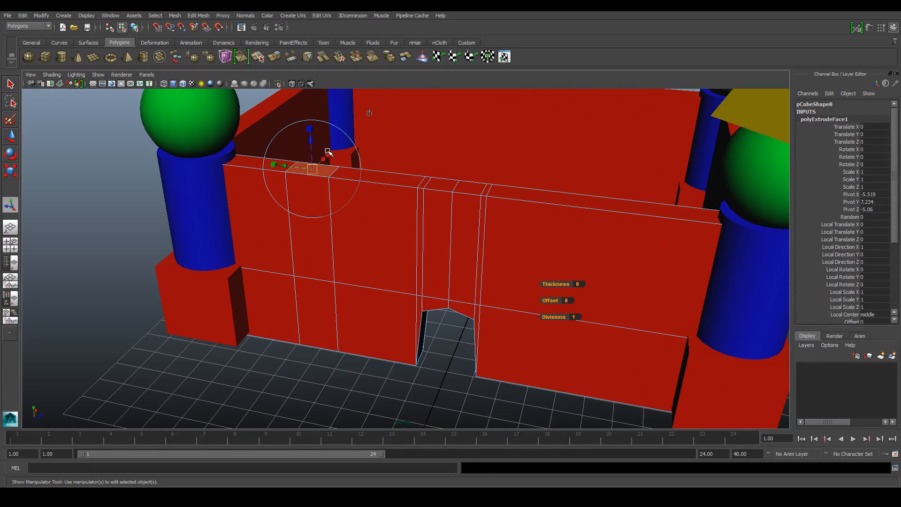
{"action": "middle_click_drag", "start_coordinate": [327, 152], "coordinate": [363, 197], "text": "alt"}
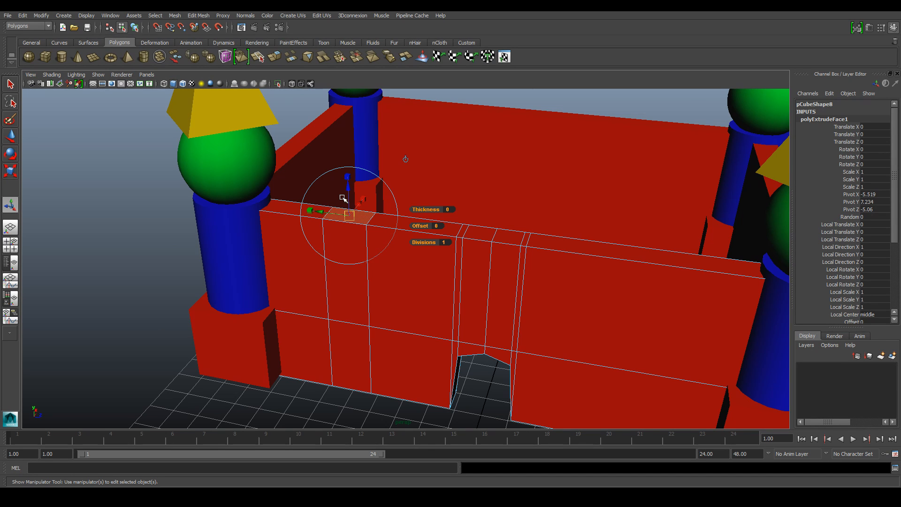
{"action": "left_click_drag", "start_coordinate": [351, 190], "coordinate": [349, 167]}
{"action": "right_click_drag", "start_coordinate": [404, 236], "coordinate": [445, 224]}
- Undo the battlement extrusion and the second edge loop inserted beside it in the front wall
{"action": "left_click_drag", "start_coordinate": [420, 270], "coordinate": [474, 297], "text": "alt"}
{"action": "left_click_drag", "start_coordinate": [552, 258], "coordinate": [441, 209], "text": "alt"}
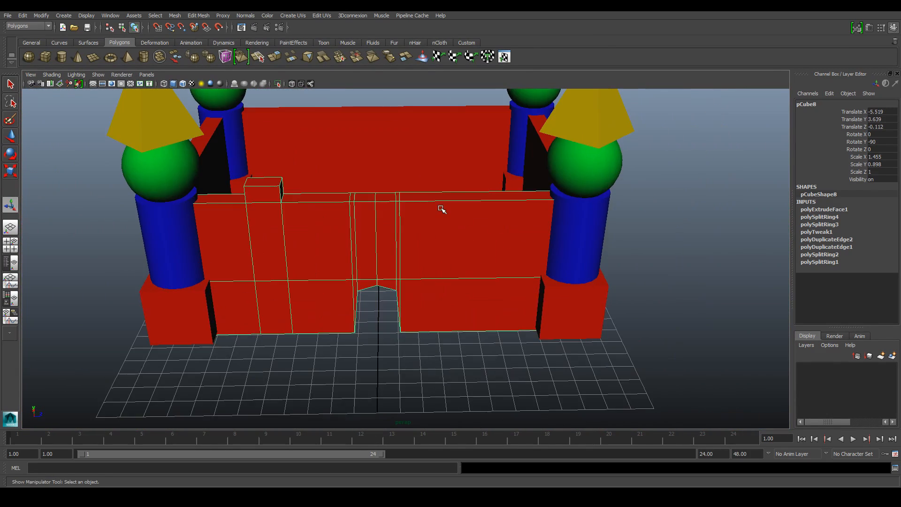
{"action": "left_click_drag", "start_coordinate": [500, 199], "coordinate": [412, 179], "text": "alt"}
{"action": "left_click_drag", "start_coordinate": [305, 208], "coordinate": [396, 217], "text": "alt"}
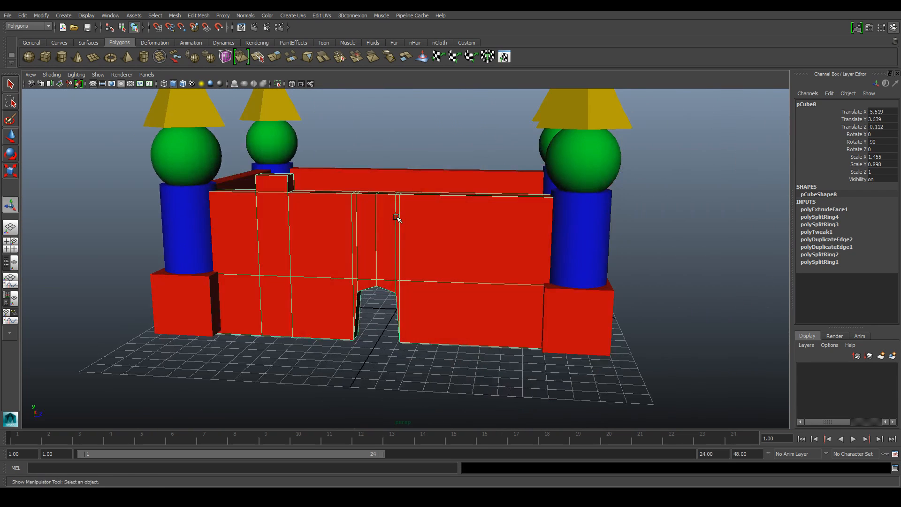
{"action": "key", "text": "ctrl+z"}
{"action": "key", "text": "ctrl+z"}
{"action": "key", "text": "ctrl+z"}
{"action": "key", "text": "ctrl+z"}
{"action": "key", "text": "ctrl+z"}
{"action": "key", "text": "ctrl+z"}
{"action": "key", "text": "ctrl+z"}
{"action": "key", "text": "ctrl+z"}
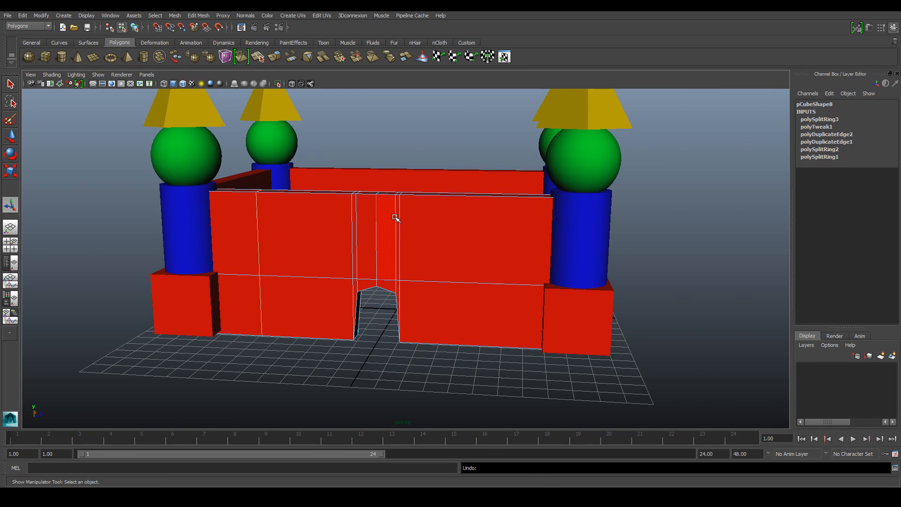
- Return to object mode and view the castle from several angles and distances
{"action": "right_click_drag", "start_coordinate": [396, 217], "coordinate": [376, 207], "text": "alt"}
{"action": "right_click_drag", "start_coordinate": [410, 252], "coordinate": [450, 238]}
{"action": "left_click_drag", "start_coordinate": [408, 272], "coordinate": [475, 232], "text": "alt"}
{"action": "left_click_drag", "start_coordinate": [308, 227], "coordinate": [435, 257], "text": "alt"}
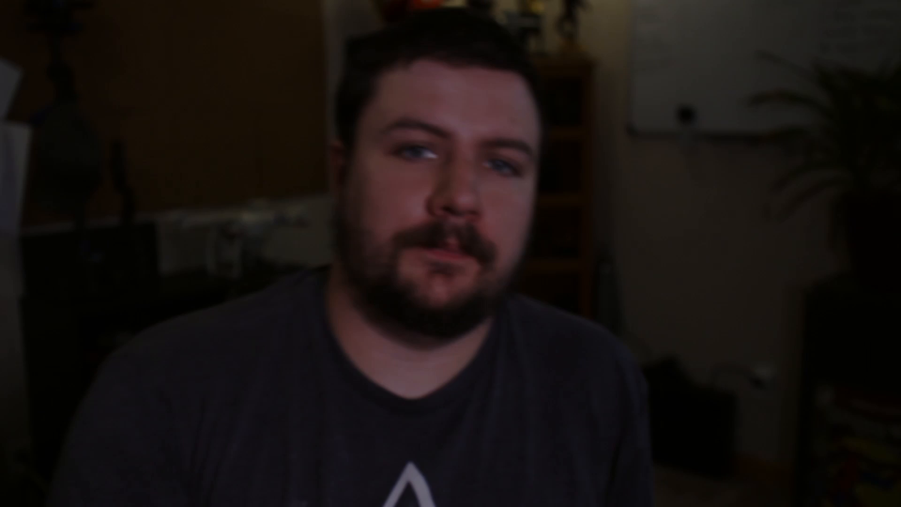